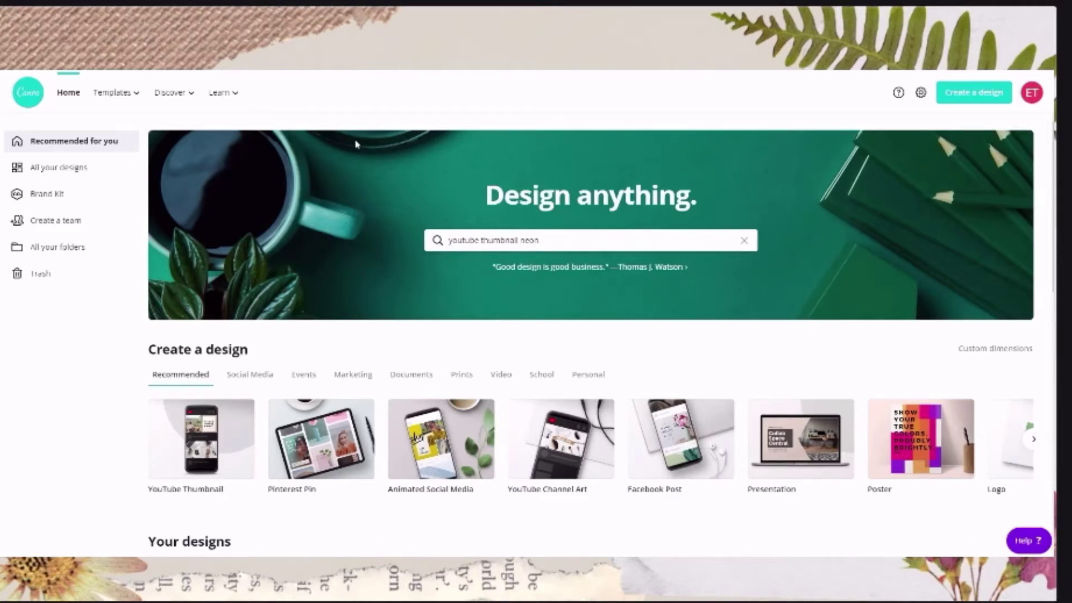
Open the existing Travelogue Youtube Thumbnail design and look through its pages, including their backgrounds, text and animated graphics
{"action": "left_click", "coordinate": [91, 167]}
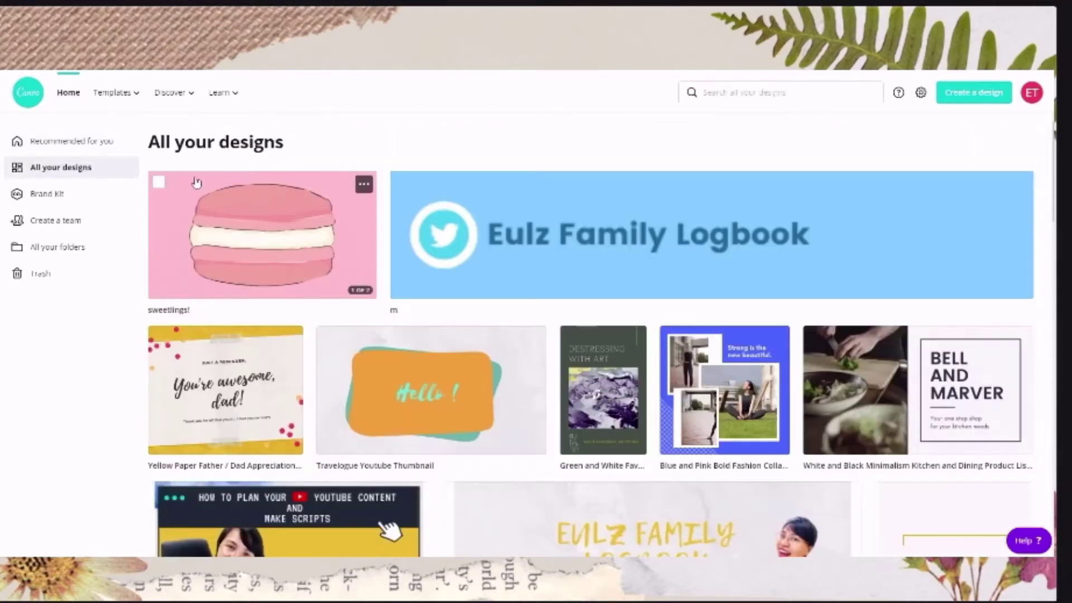
{"action": "left_click", "coordinate": [469, 413]}
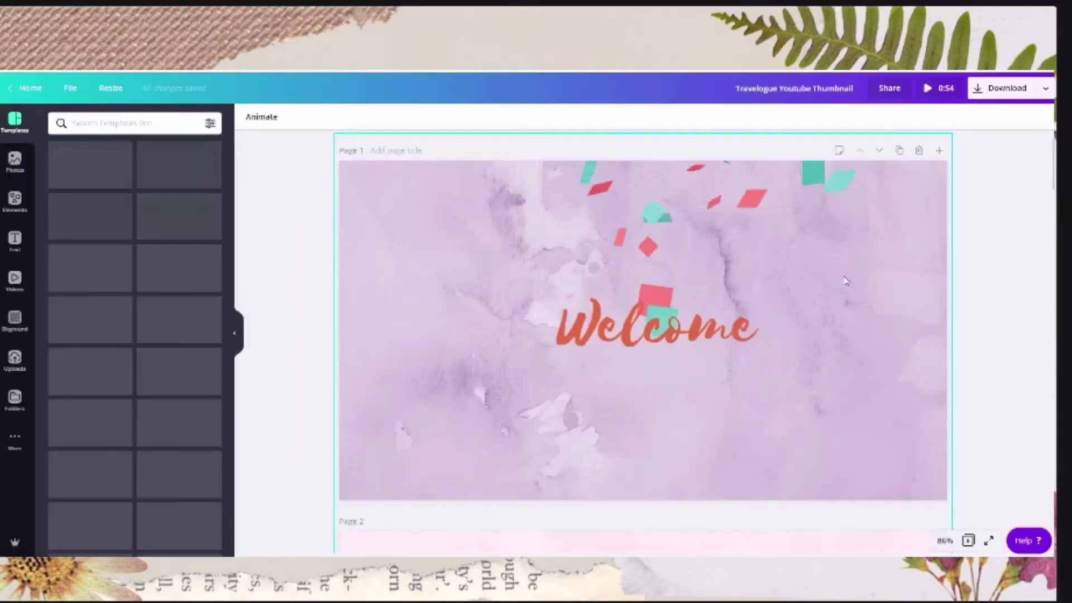
{"action": "scroll", "coordinate": [698, 226], "scroll_direction": "down", "scroll_amount": 5}
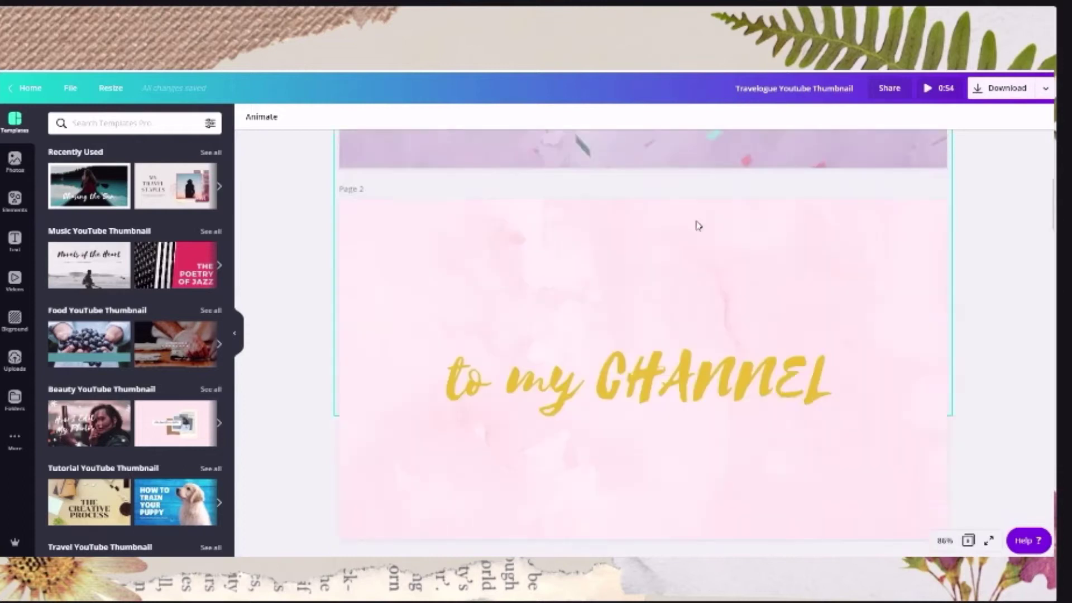
{"action": "scroll", "coordinate": [697, 226], "scroll_direction": "down", "scroll_amount": 1}
{"action": "scroll", "coordinate": [701, 229], "scroll_direction": "up", "scroll_amount": 5}
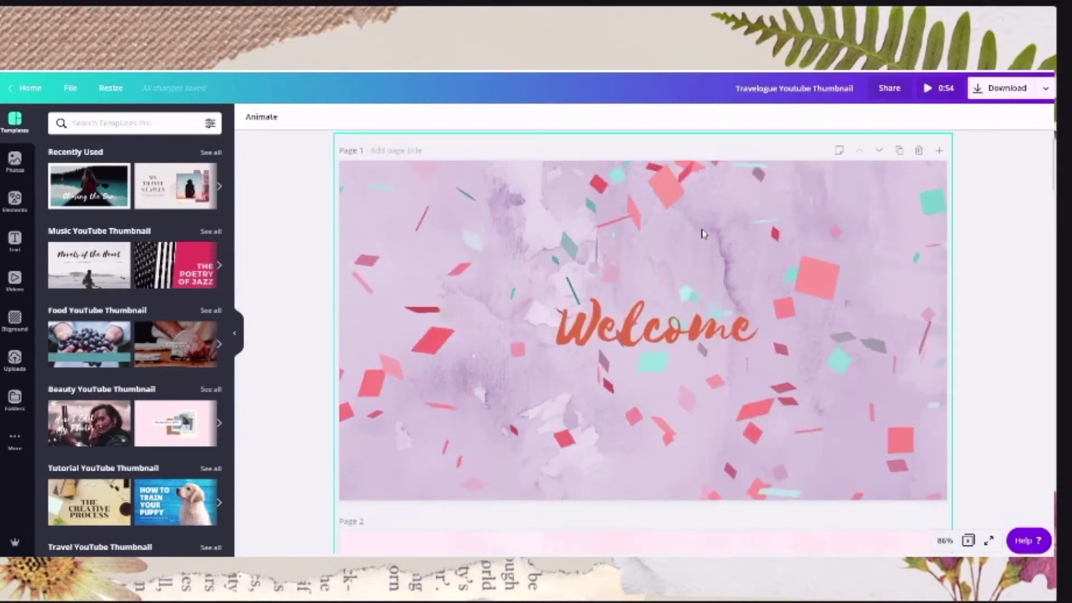
{"action": "scroll", "coordinate": [702, 234], "scroll_direction": "down", "scroll_amount": 8}
{"action": "scroll", "coordinate": [703, 233], "scroll_direction": "up", "scroll_amount": 6}
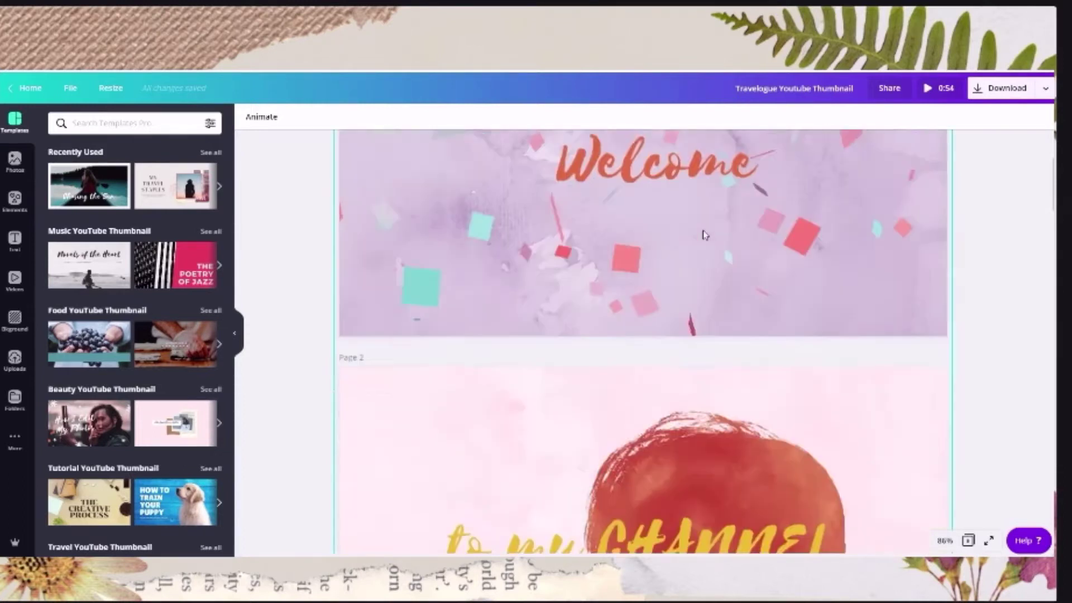
{"action": "scroll", "coordinate": [703, 234], "scroll_direction": "up", "scroll_amount": 3}
{"action": "scroll", "coordinate": [735, 317], "scroll_direction": "down", "scroll_amount": 6}
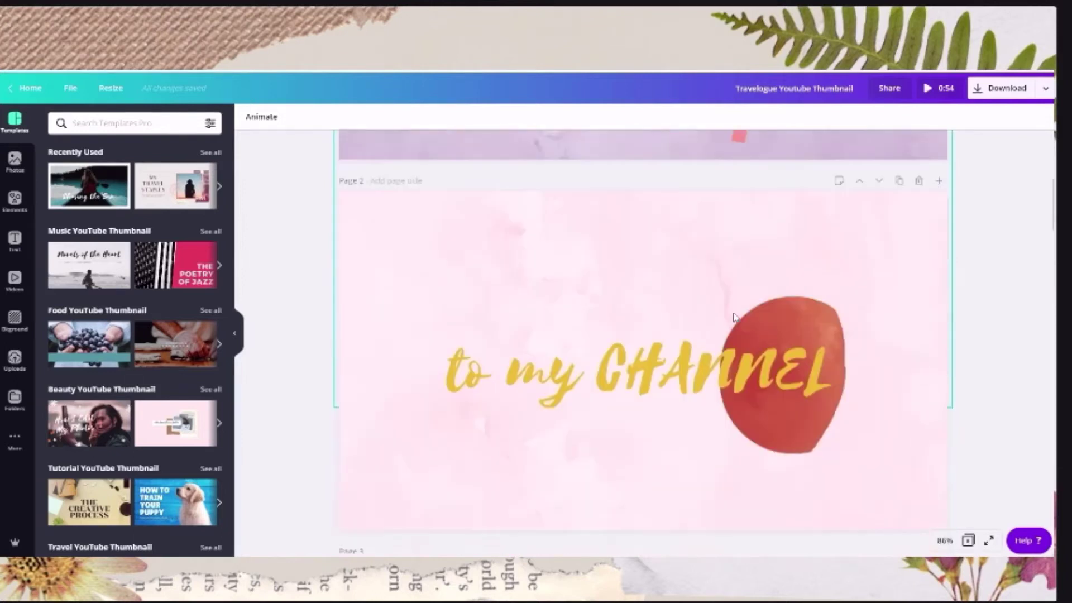
{"action": "scroll", "coordinate": [734, 317], "scroll_direction": "down", "scroll_amount": 4}
{"action": "scroll", "coordinate": [734, 316], "scroll_direction": "down", "scroll_amount": 3}
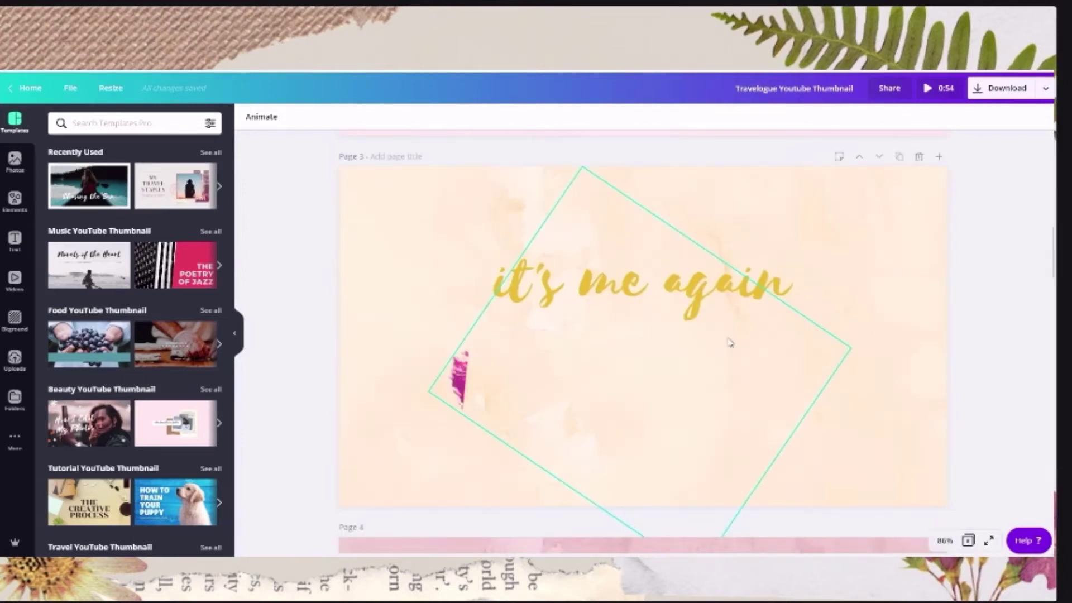
{"action": "scroll", "coordinate": [729, 342], "scroll_direction": "down", "scroll_amount": 5}
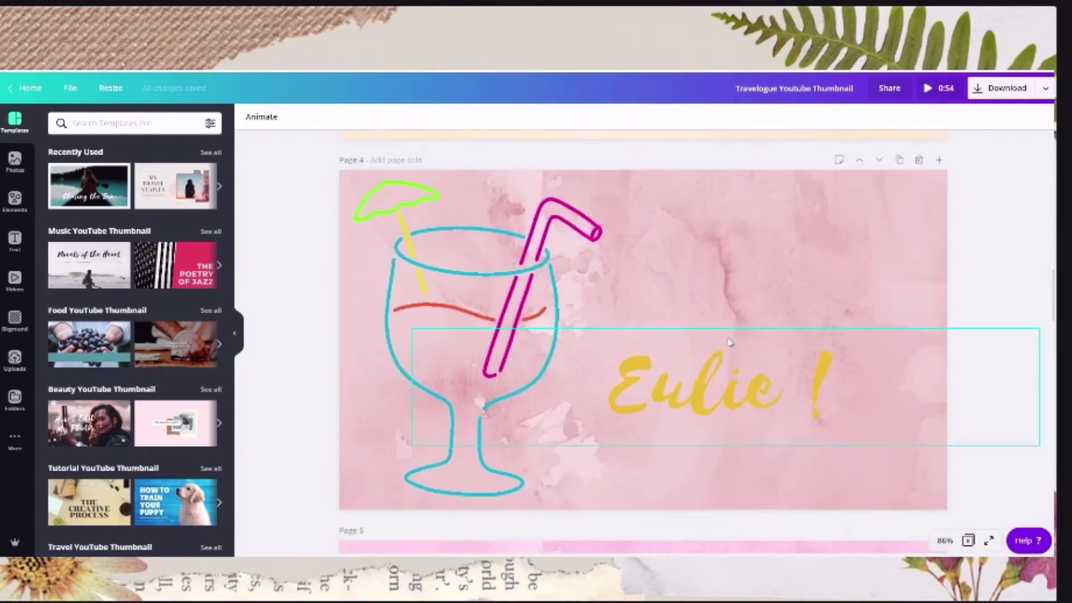
{"action": "scroll", "coordinate": [730, 342], "scroll_direction": "down", "scroll_amount": 3}
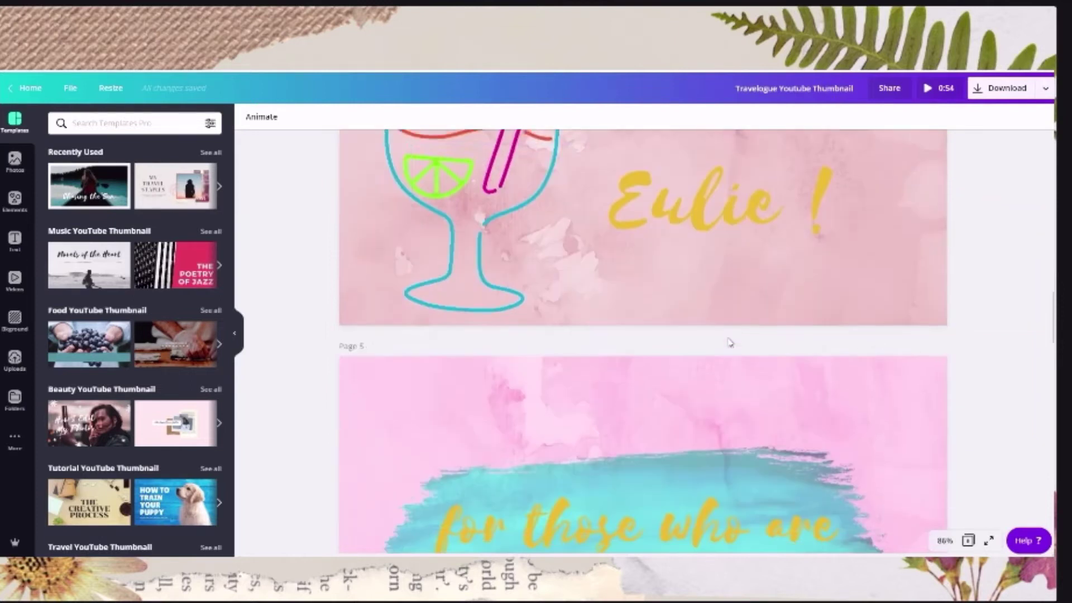
{"action": "scroll", "coordinate": [729, 342], "scroll_direction": "up", "scroll_amount": 3}
Search the design types for "youtube", choose YouTube Thumbnail and create a blank design
{"action": "left_click", "coordinate": [730, 370]}
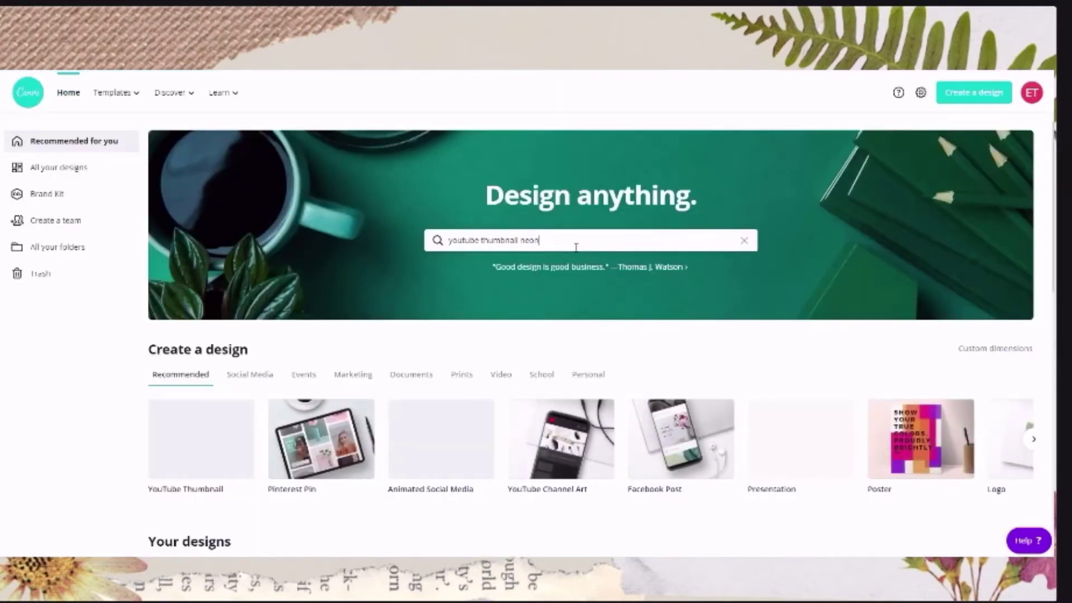
{"action": "type", "text": "youtu"}
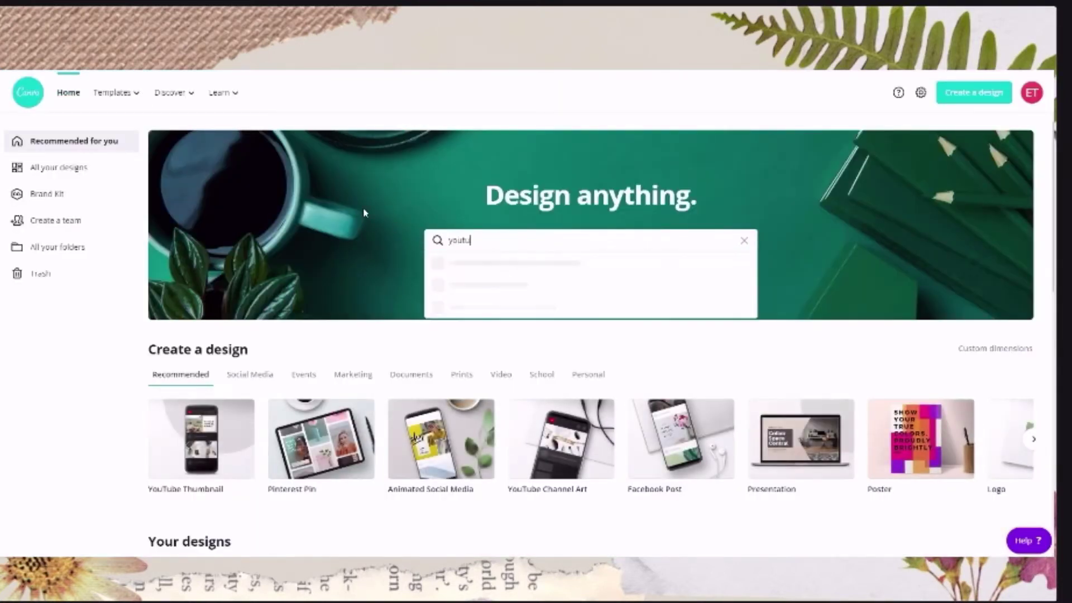
{"action": "type", "text": "be"}
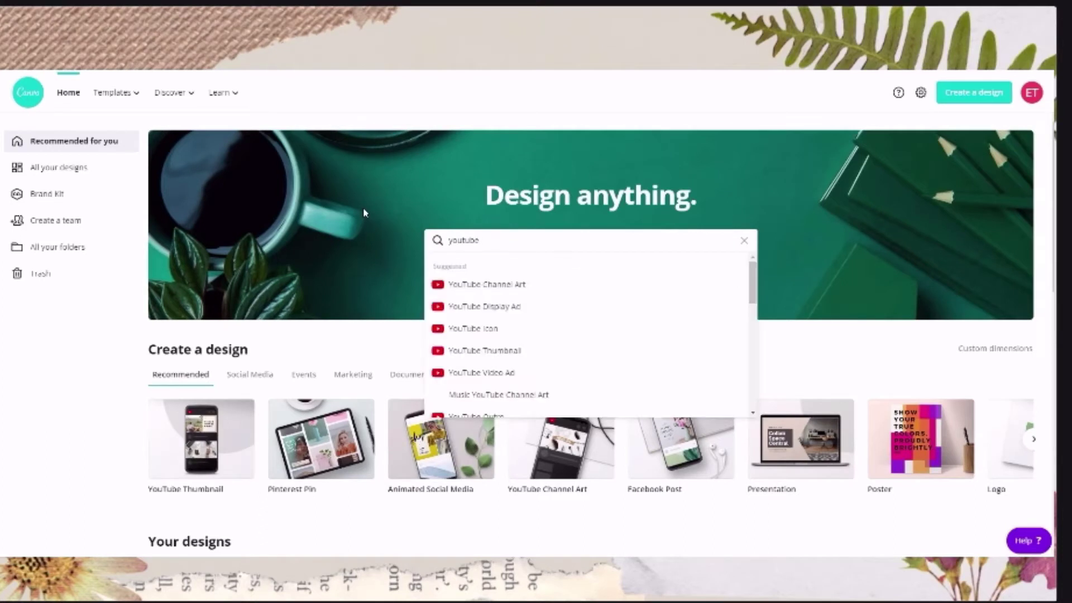
{"action": "left_click", "coordinate": [482, 351]}
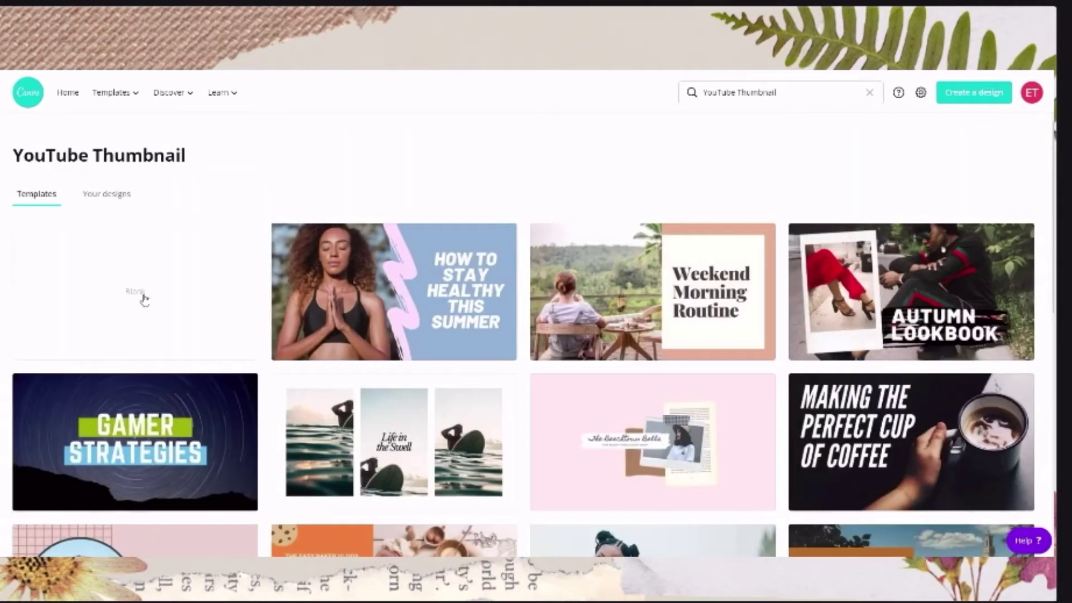
{"action": "left_click", "coordinate": [144, 299]}
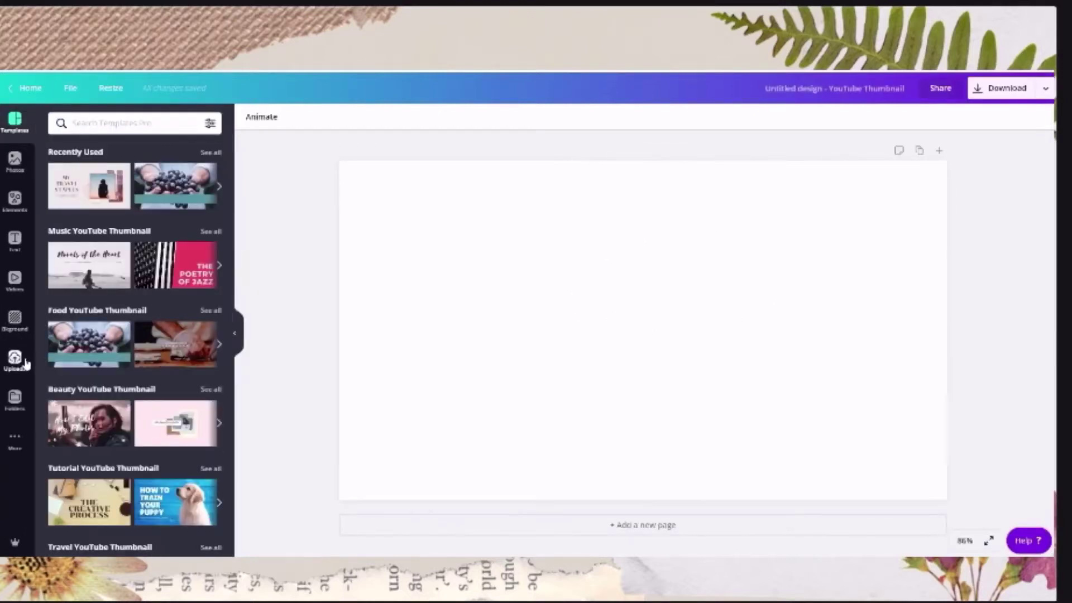
Apply a watercolor-textured background to the page and recolor it light pink, trying swatches from a "pale color" search
{"action": "left_click", "coordinate": [15, 319]}
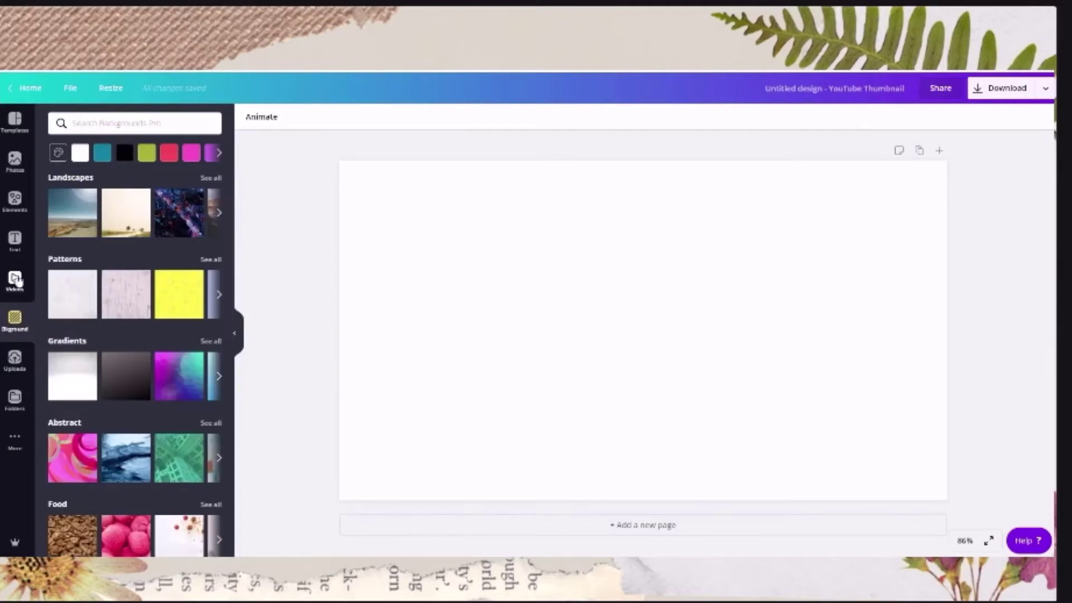
{"action": "left_click", "coordinate": [15, 360]}
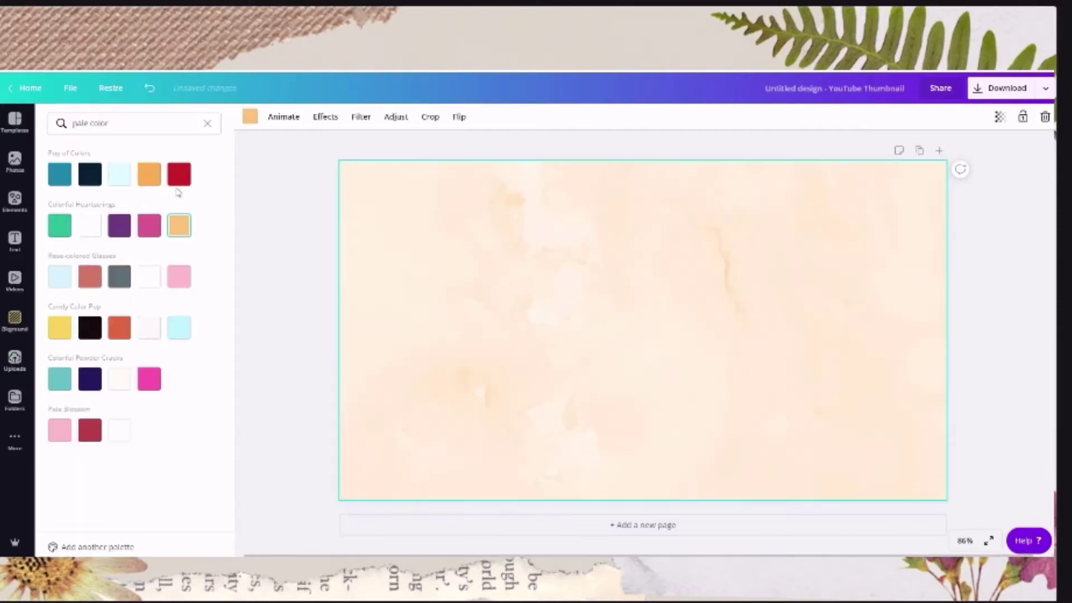
{"action": "left_click", "coordinate": [178, 174]}
{"action": "left_click", "coordinate": [152, 182]}
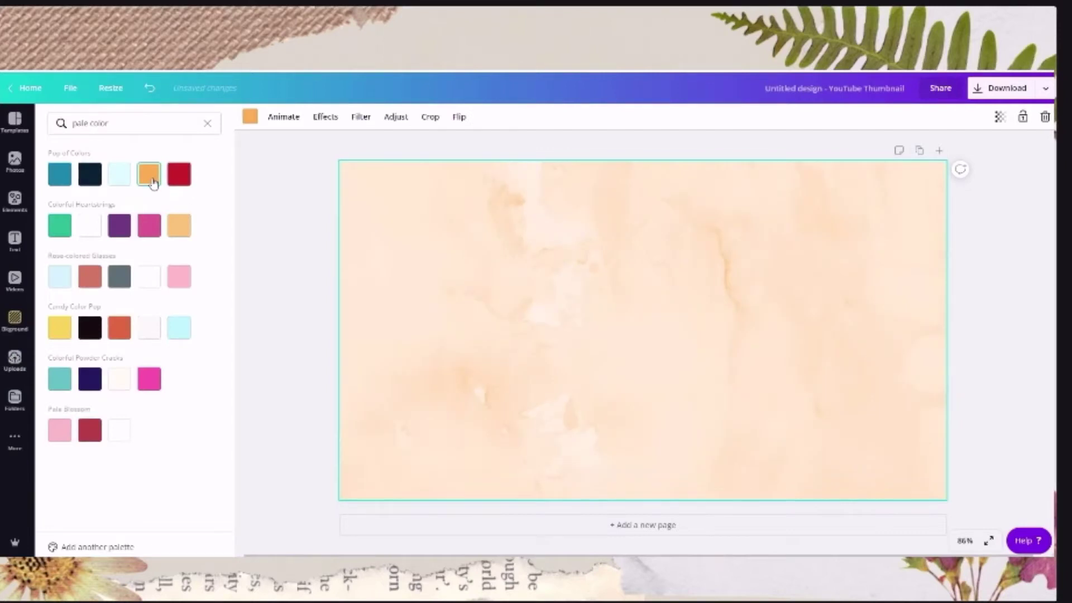
{"action": "left_click", "coordinate": [59, 380]}
{"action": "left_click", "coordinate": [119, 380]}
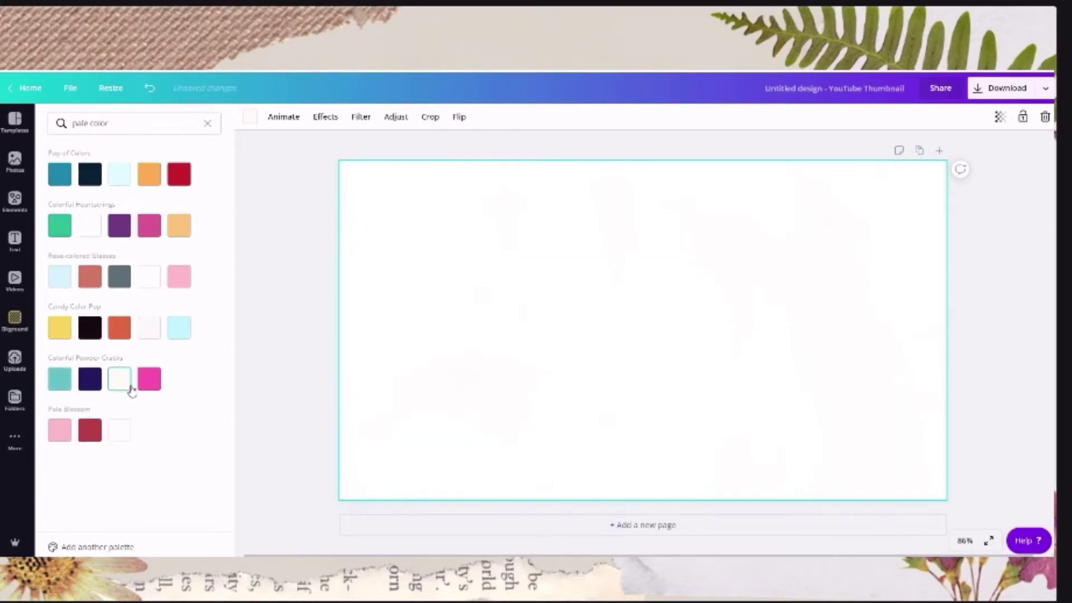
{"action": "left_click", "coordinate": [158, 388]}
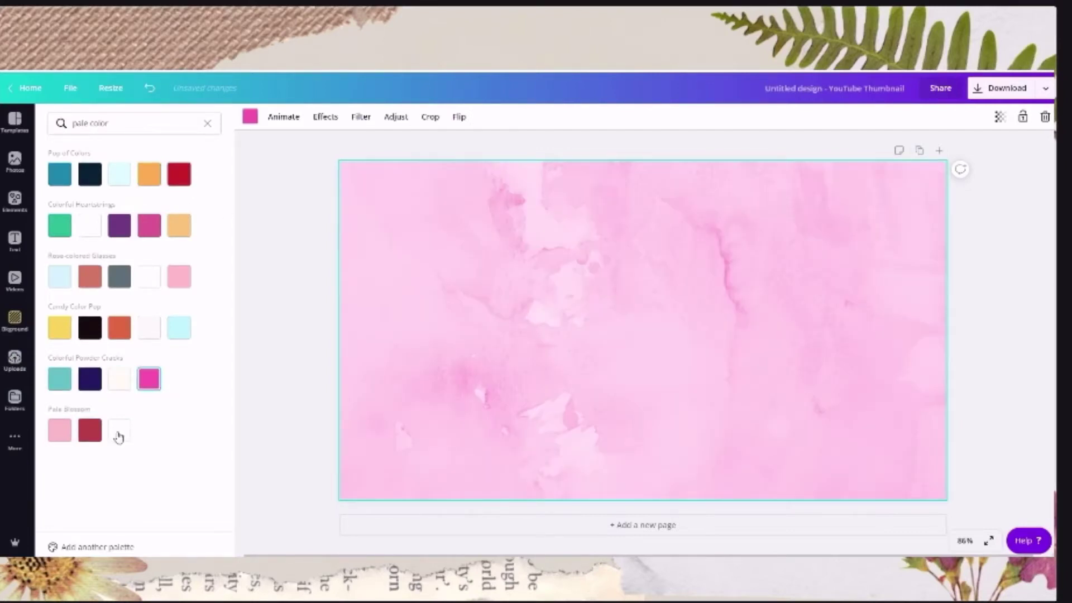
{"action": "left_click", "coordinate": [89, 439]}
{"action": "left_click", "coordinate": [60, 433]}
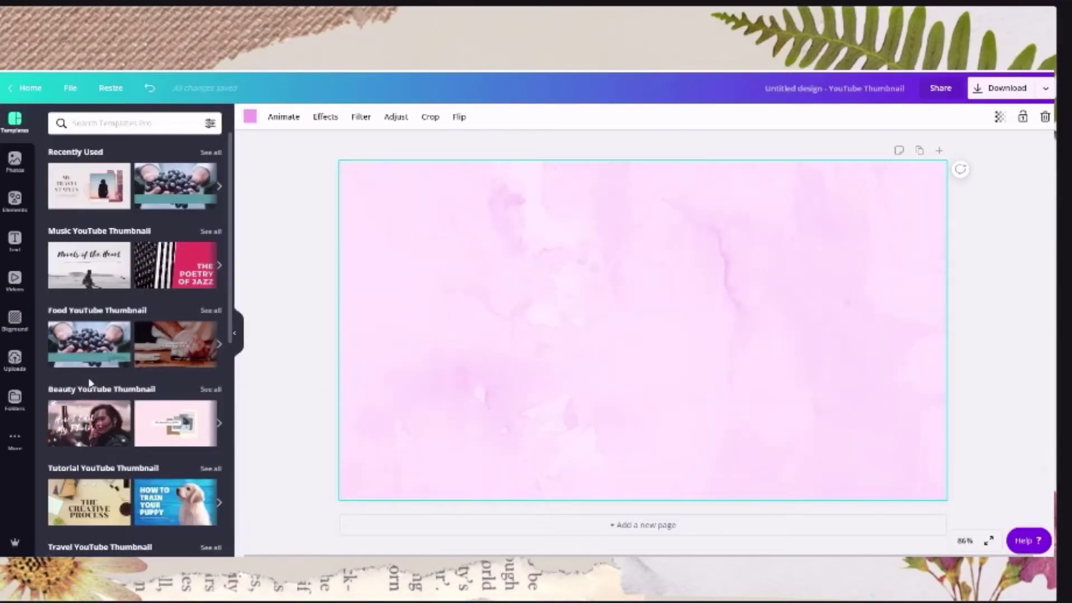
{"action": "scroll", "coordinate": [89, 381], "scroll_direction": "down", "scroll_amount": 3}
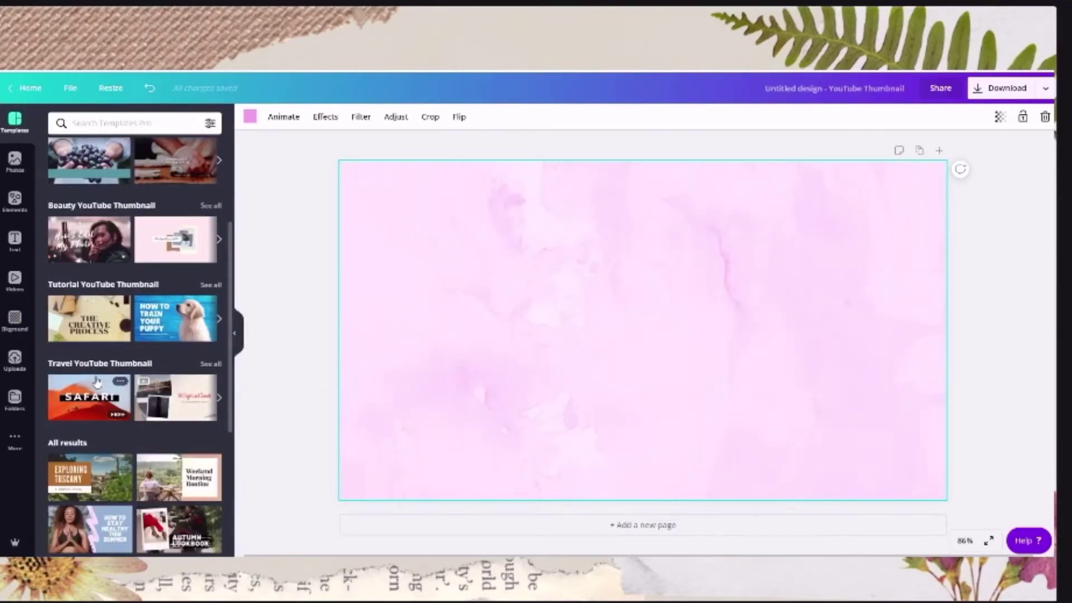
{"action": "scroll", "coordinate": [96, 381], "scroll_direction": "down", "scroll_amount": 3}
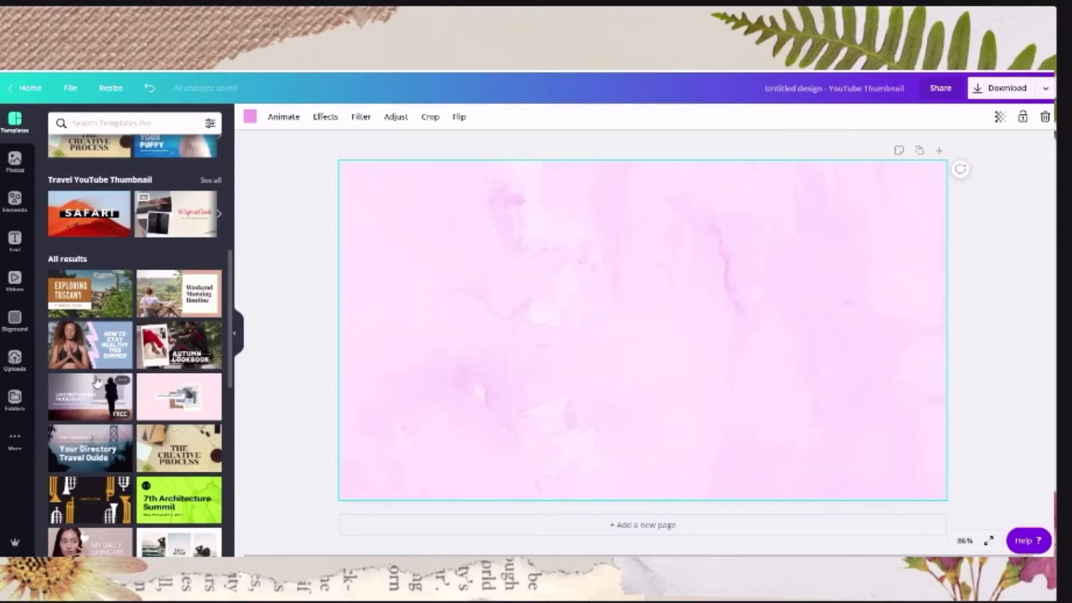
{"action": "scroll", "coordinate": [96, 381], "scroll_direction": "up", "scroll_amount": 6}
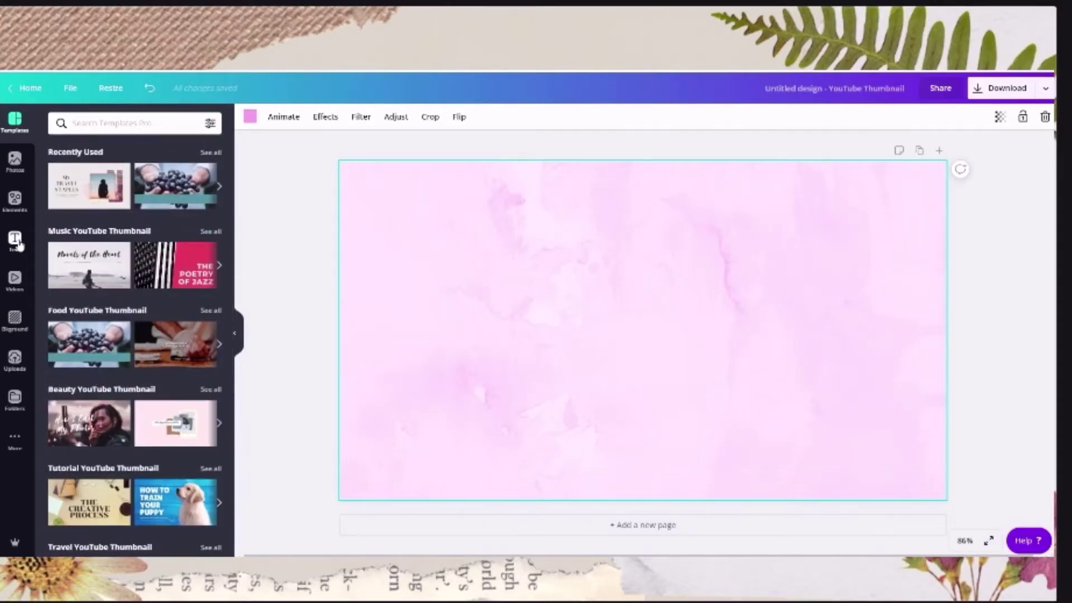
Add the "Cue the confetti" text combination to the page
{"action": "left_click", "coordinate": [15, 240]}
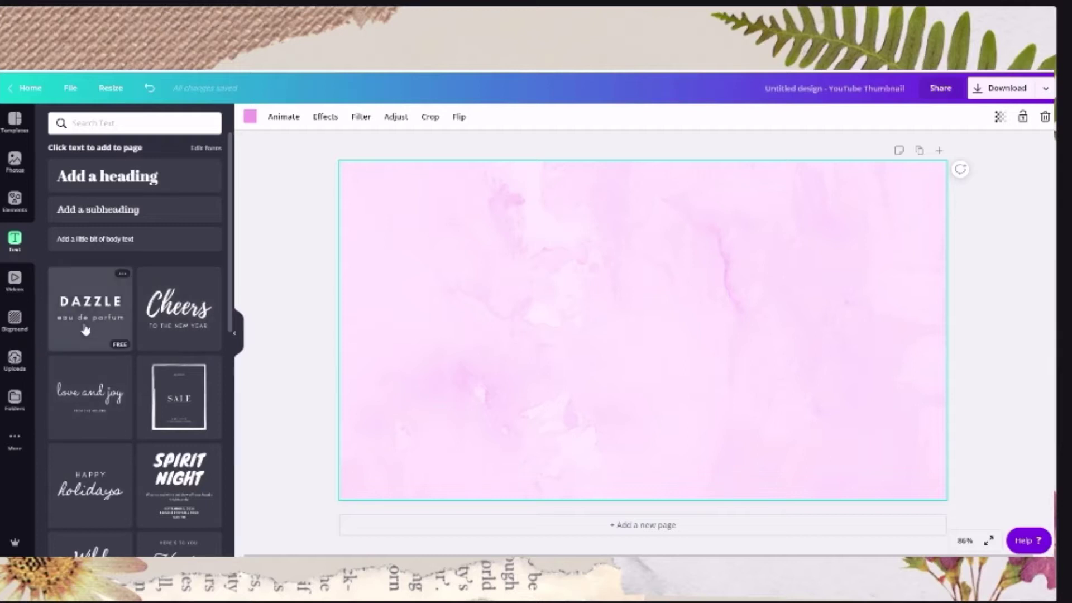
{"action": "scroll", "coordinate": [82, 317], "scroll_direction": "down", "scroll_amount": 3}
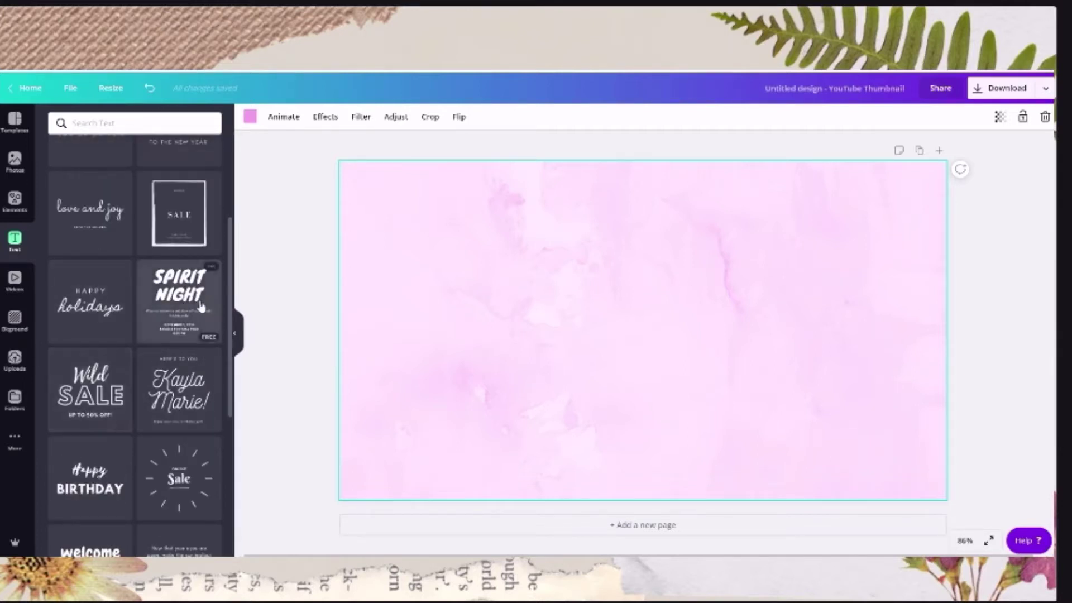
{"action": "scroll", "coordinate": [112, 438], "scroll_direction": "down", "scroll_amount": 1}
{"action": "scroll", "coordinate": [111, 438], "scroll_direction": "down", "scroll_amount": 2}
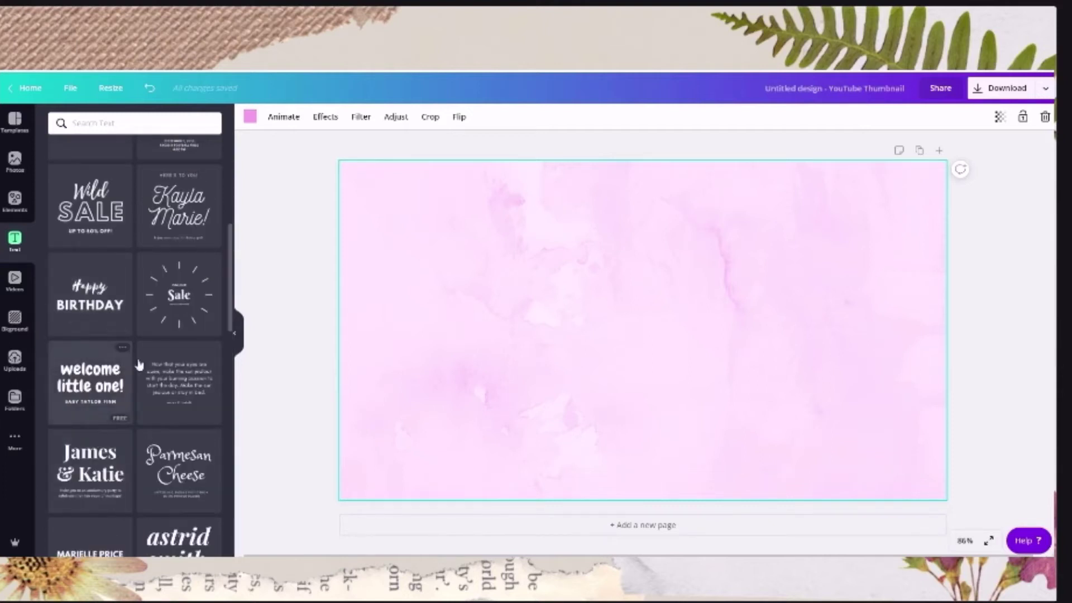
{"action": "scroll", "coordinate": [107, 465], "scroll_direction": "down", "scroll_amount": 3}
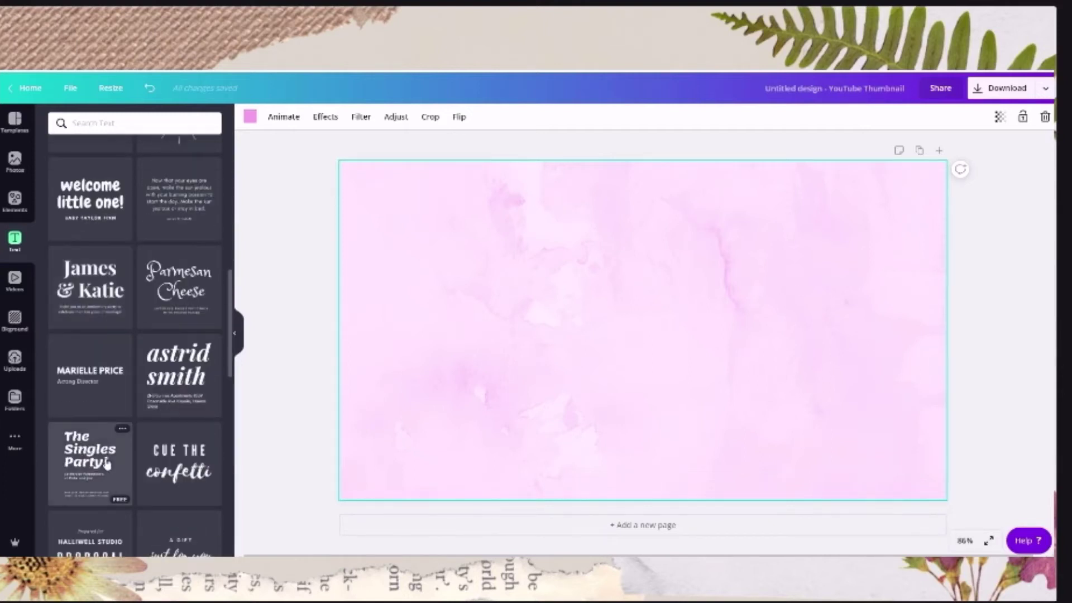
{"action": "left_click", "coordinate": [179, 463]}
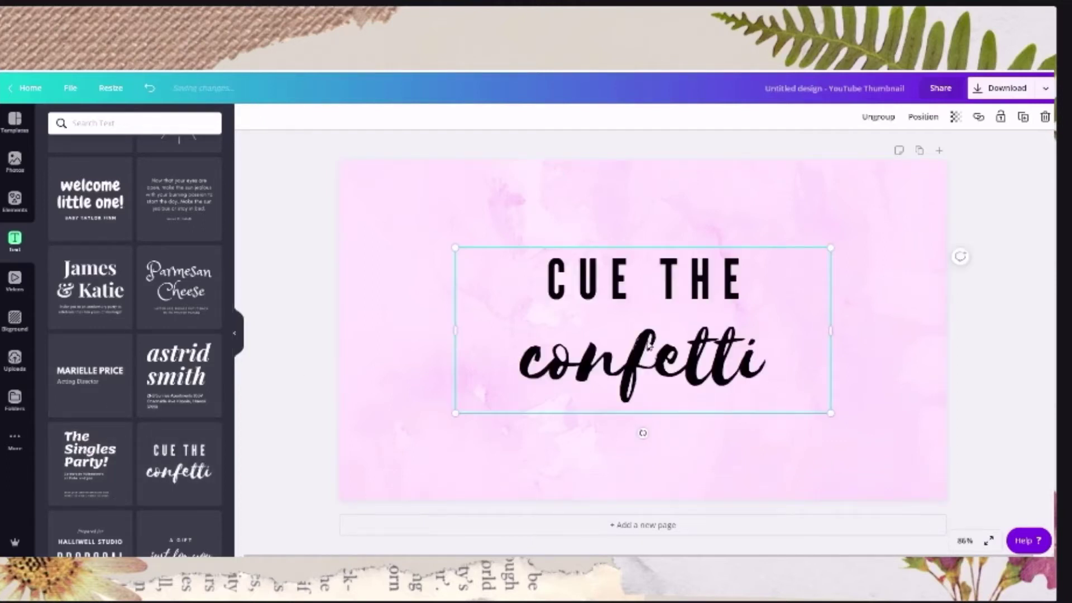
Delete the "CUE THE" line from the text combination, keeping only the script-style "confetti" text
{"action": "left_click", "coordinate": [648, 346]}
{"action": "left_click_drag", "start_coordinate": [797, 359], "coordinate": [527, 353]}
{"action": "left_click", "coordinate": [686, 267]}
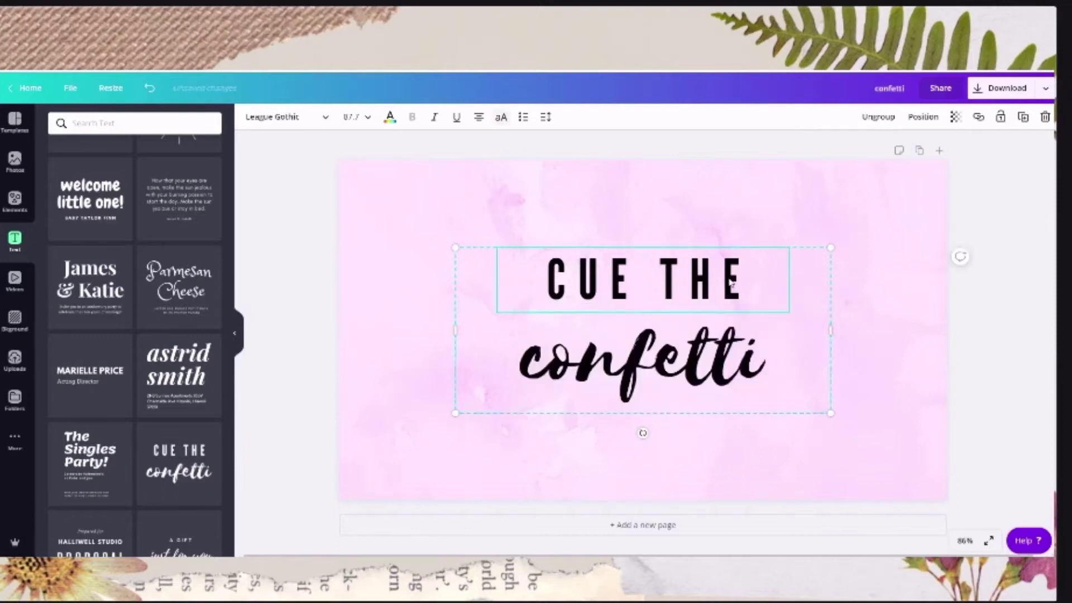
{"action": "key", "text": "Delete"}
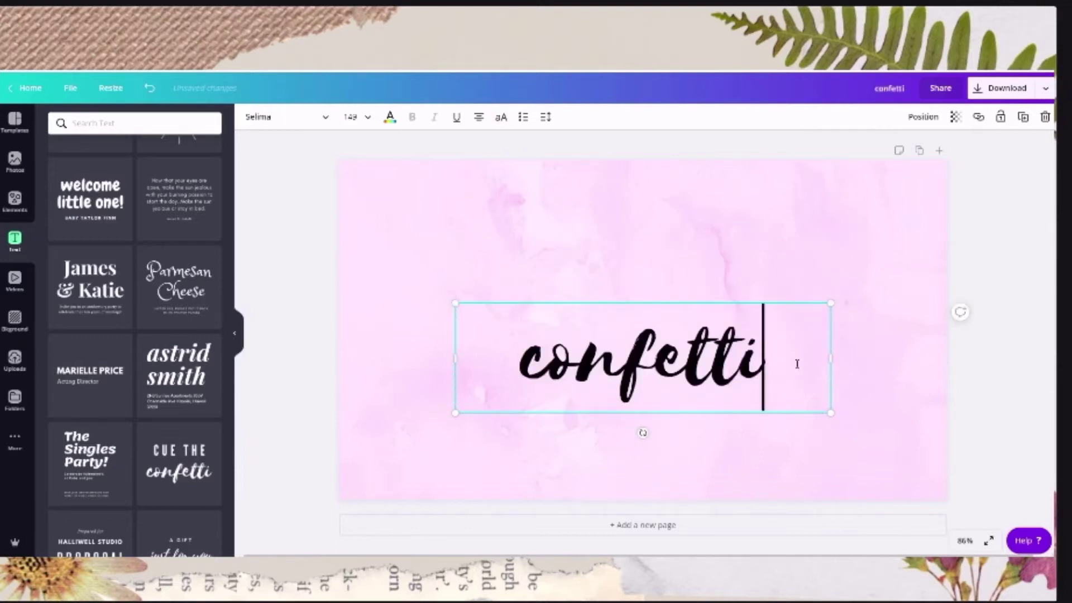
{"action": "left_click", "coordinate": [874, 301]}
Recolor the "confetti" text, trying the olive brand color and swatches from a "brown" search, and settle on the Mighty Wave green
{"action": "left_click", "coordinate": [792, 374]}
{"action": "left_click", "coordinate": [390, 118]}
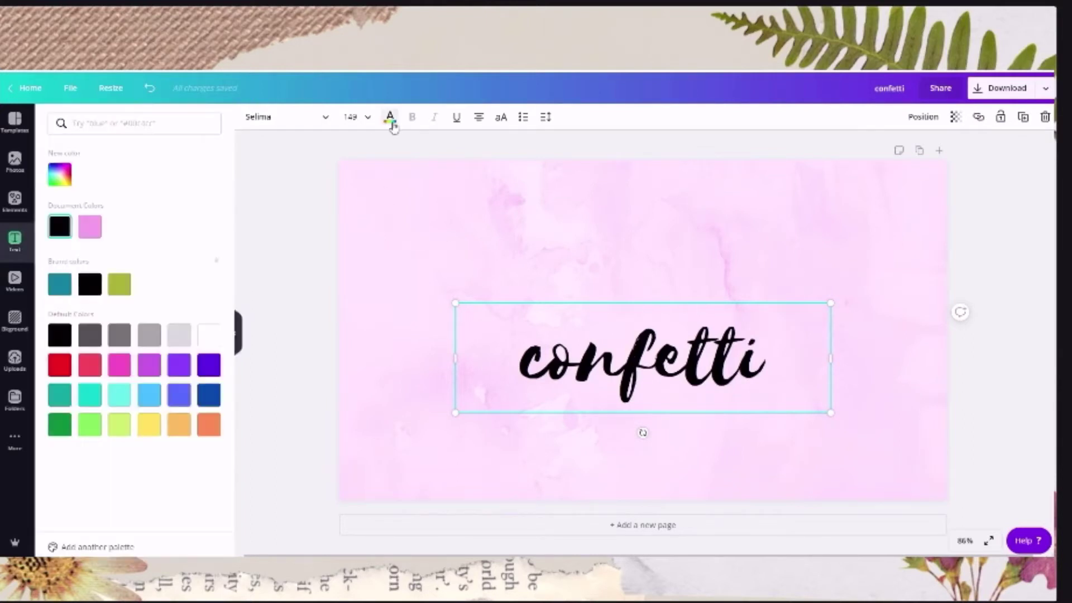
{"action": "left_click", "coordinate": [120, 285]}
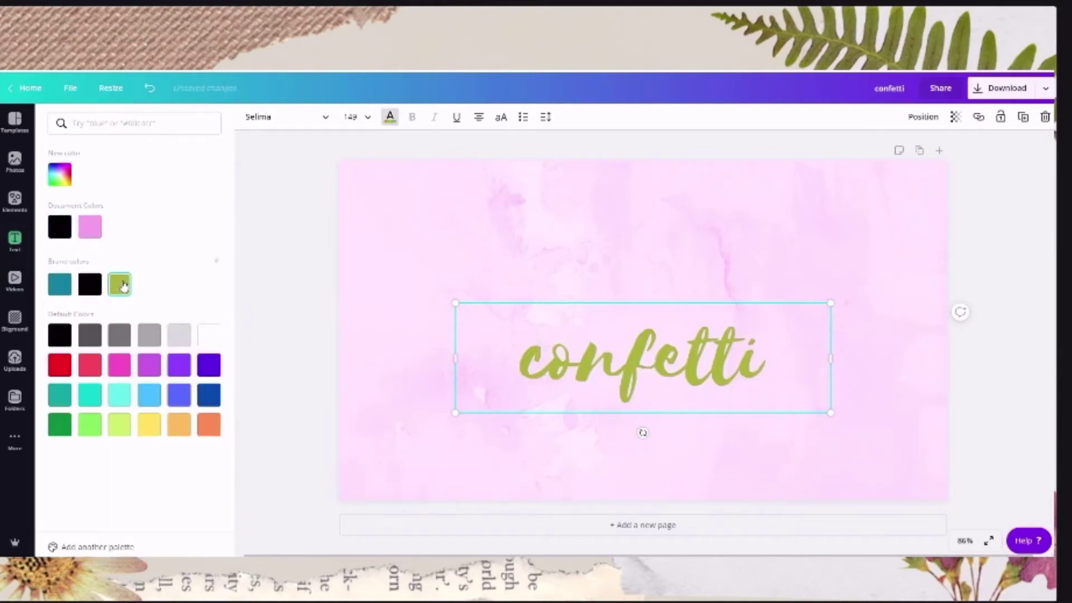
{"action": "left_click", "coordinate": [104, 128]}
{"action": "type", "text": "brown"}
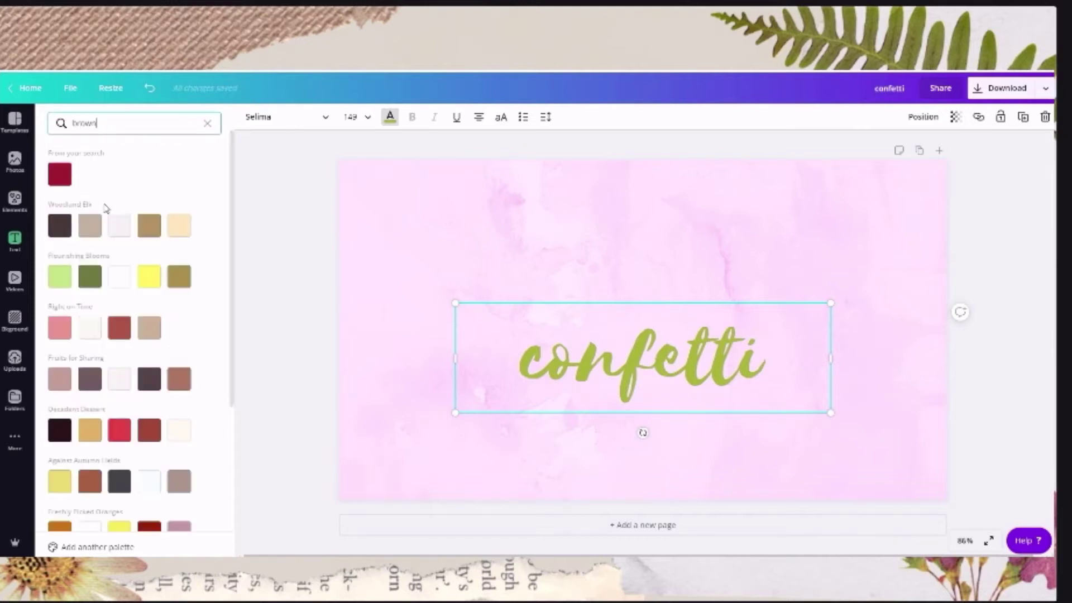
{"action": "left_click", "coordinate": [185, 228]}
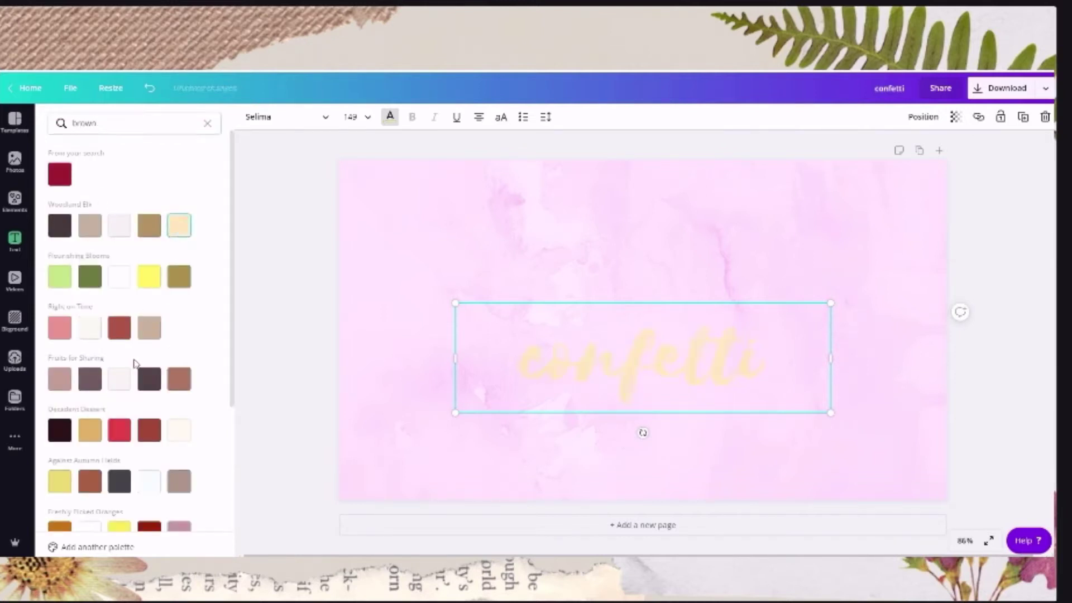
{"action": "left_click", "coordinate": [119, 328]}
{"action": "left_click", "coordinate": [60, 328]}
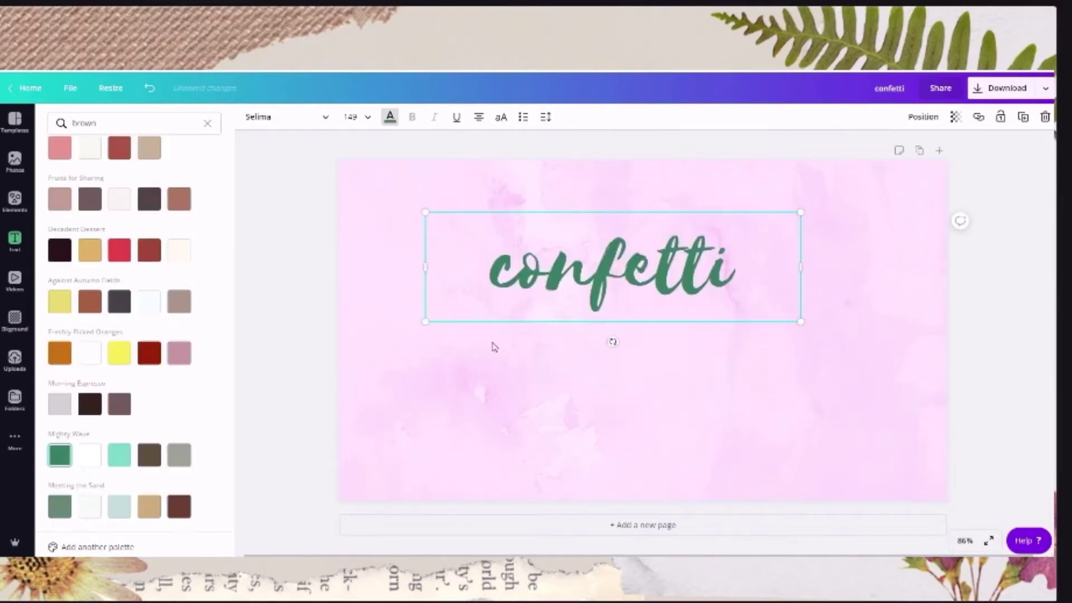
Recolor the "confetti" text to the Mighty Wave mint green and move it to the center of the page
{"action": "left_click_drag", "start_coordinate": [613, 341], "coordinate": [613, 362]}
{"action": "left_click", "coordinate": [119, 455]}
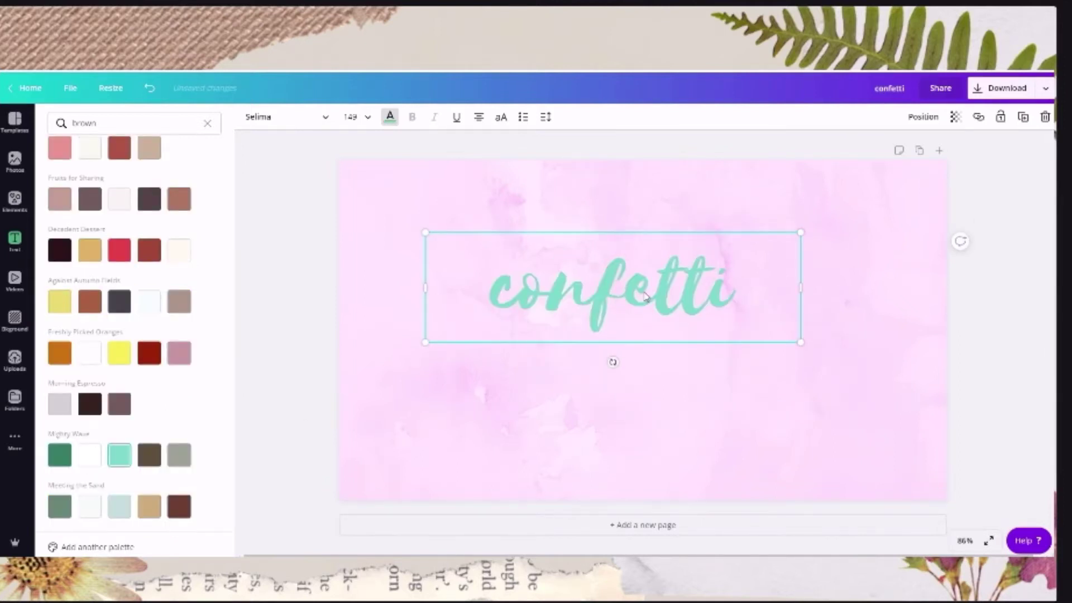
{"action": "left_click", "coordinate": [844, 389]}
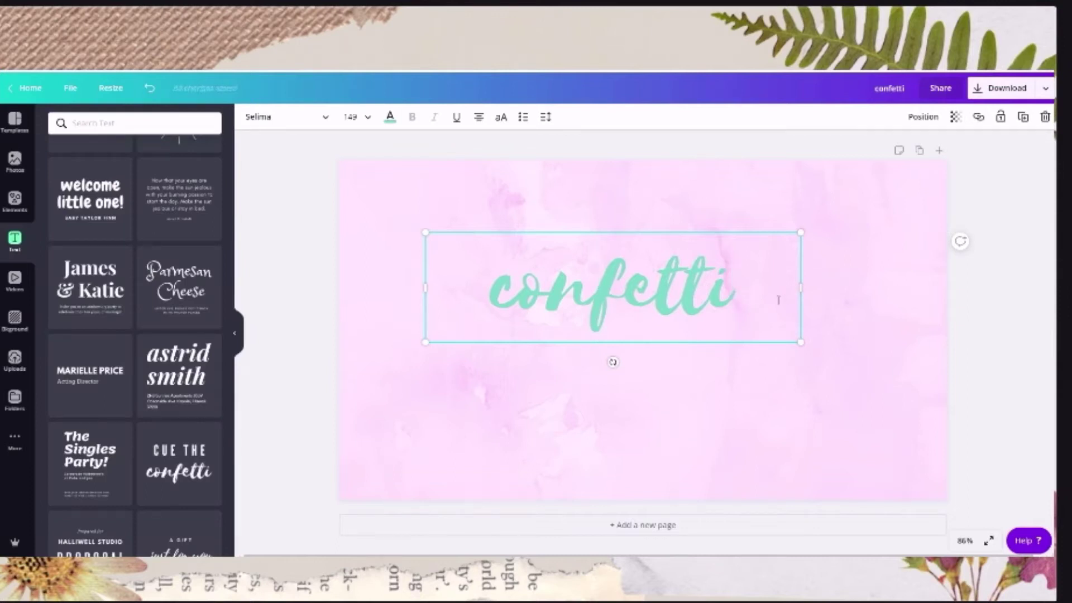
{"action": "left_click_drag", "start_coordinate": [635, 287], "coordinate": [659, 322]}
{"action": "left_click", "coordinate": [834, 289]}
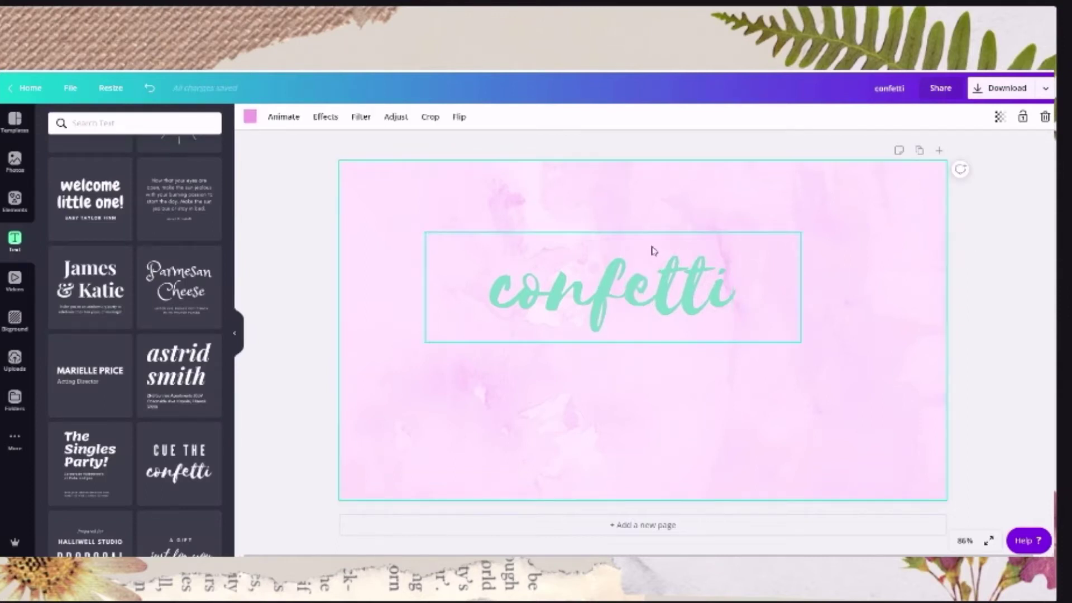
{"action": "left_click_drag", "start_coordinate": [663, 251], "coordinate": [699, 277]}
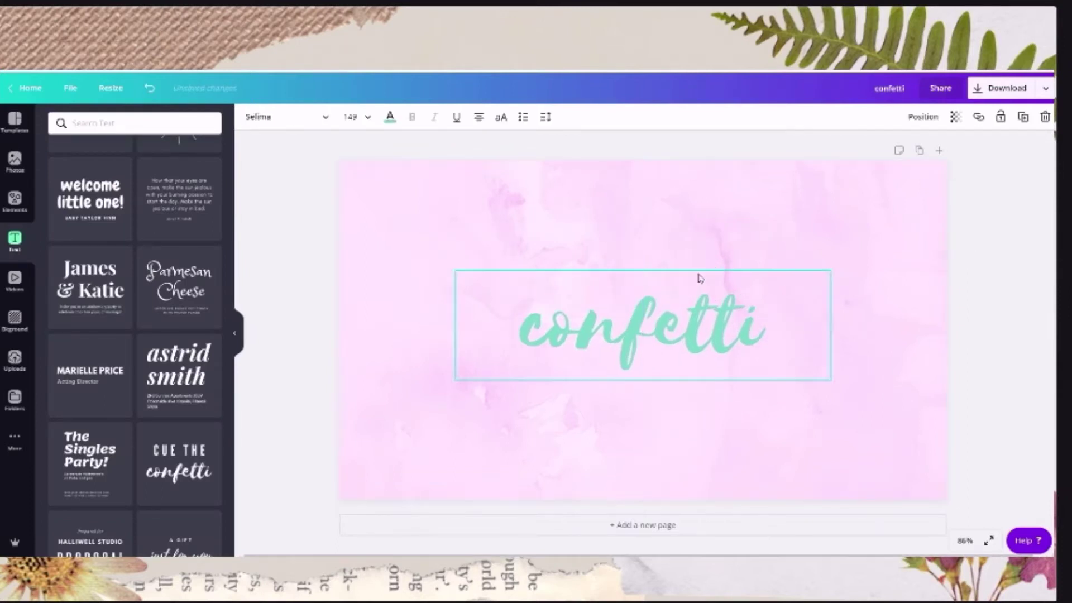
{"action": "left_click", "coordinate": [1019, 258]}
Browse the background's filters and effects, and try the Block, Fade, Pan, Rise, Tumble and Simple animations on the page
{"action": "left_click", "coordinate": [675, 206]}
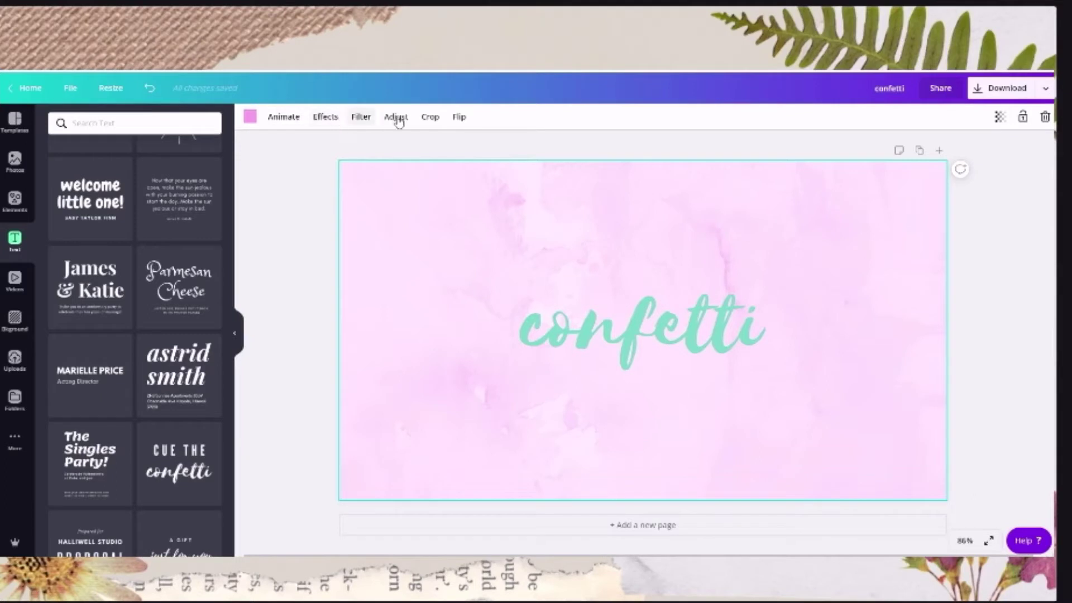
{"action": "left_click", "coordinate": [361, 118]}
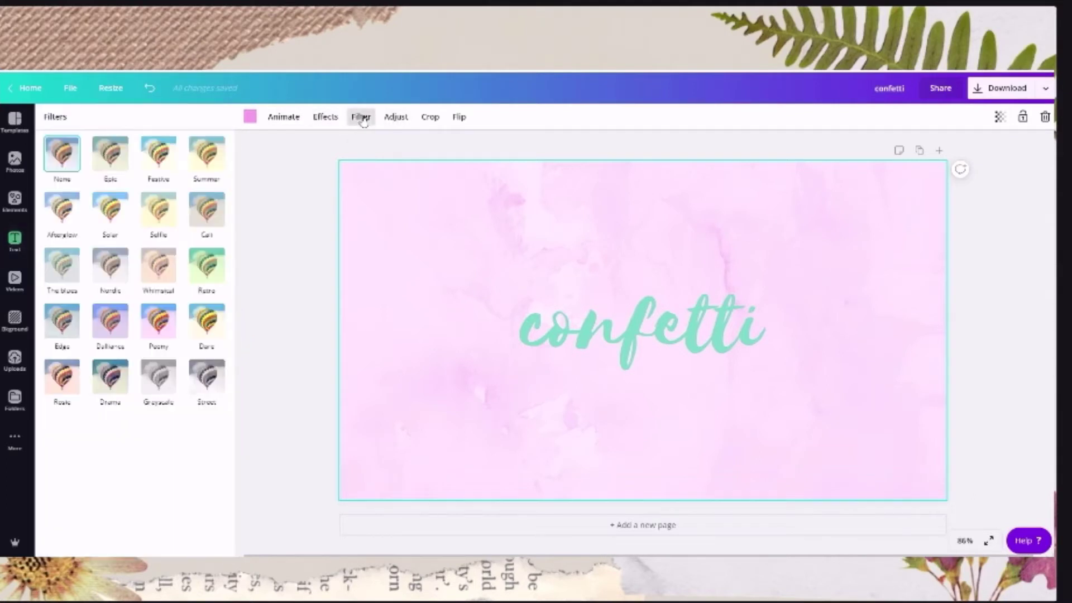
{"action": "left_click", "coordinate": [329, 118]}
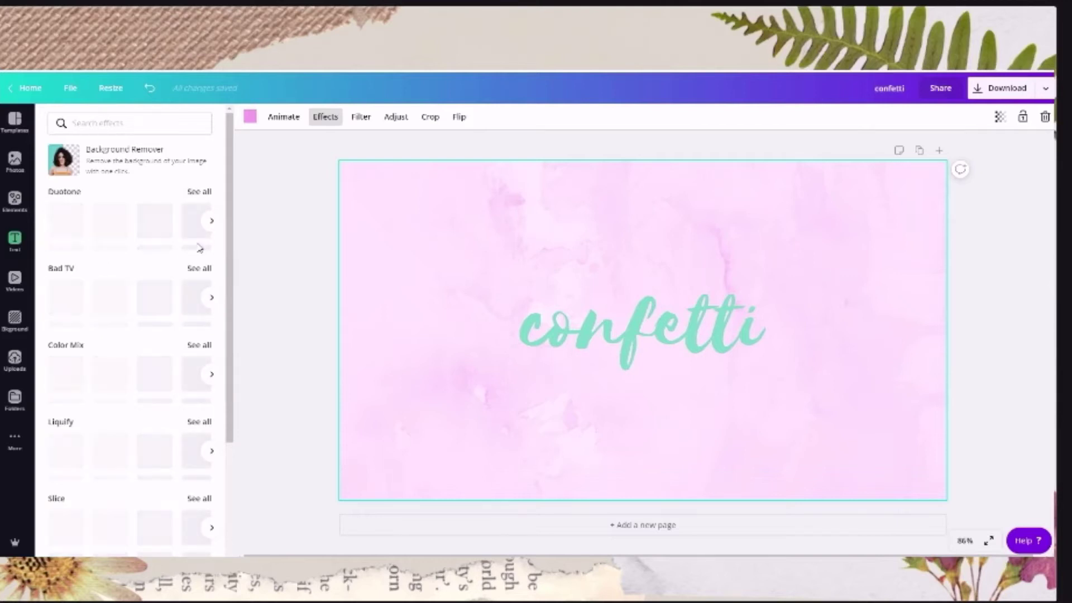
{"action": "left_click", "coordinate": [285, 118]}
{"action": "left_click", "coordinate": [151, 157]}
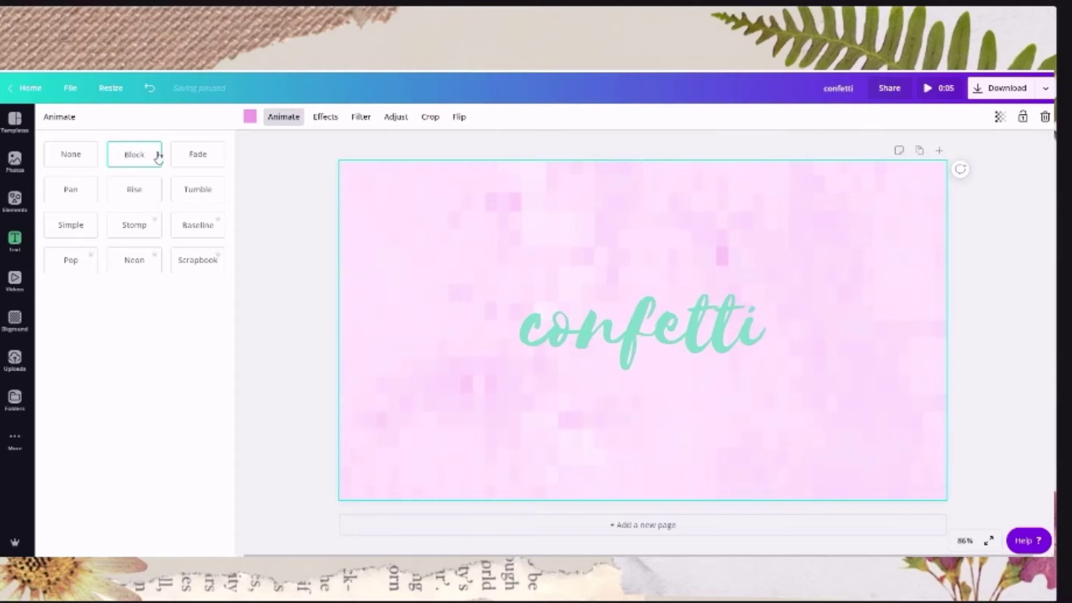
{"action": "left_click", "coordinate": [200, 162]}
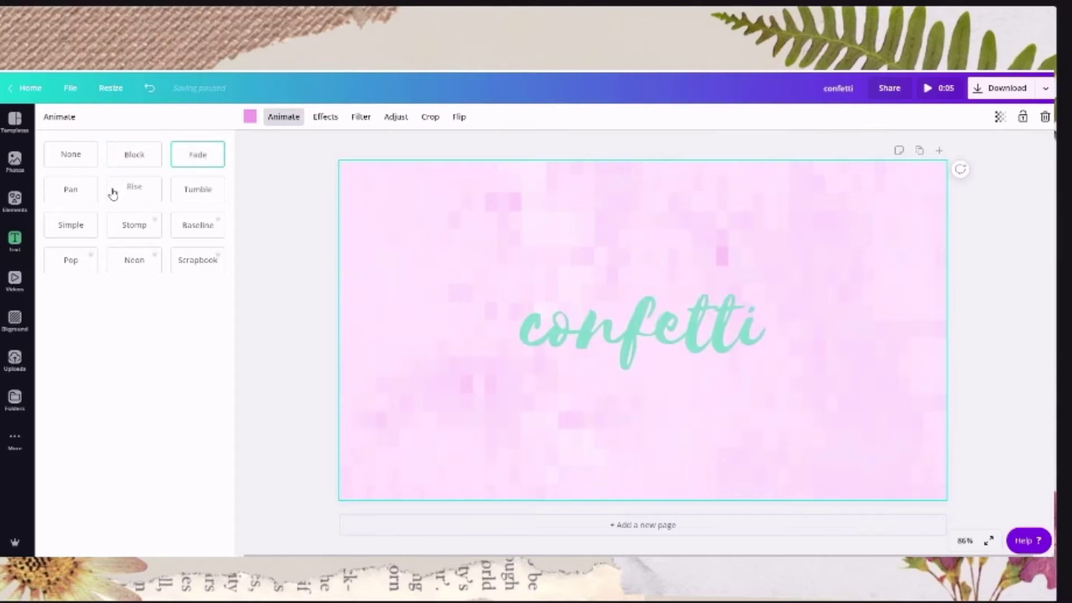
{"action": "left_click", "coordinate": [91, 191]}
{"action": "left_click", "coordinate": [134, 193]}
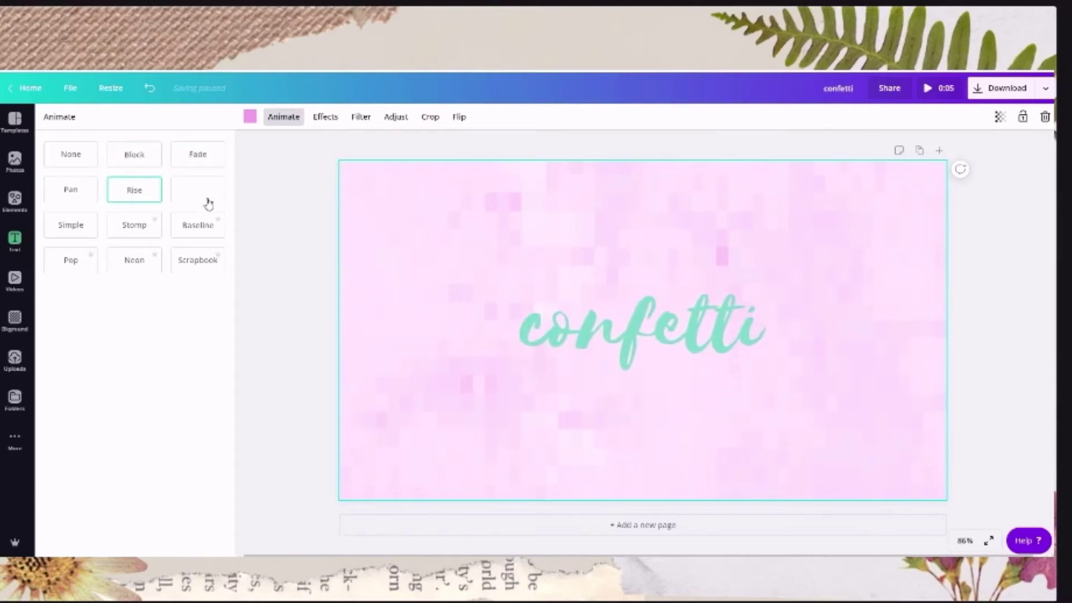
{"action": "left_click", "coordinate": [209, 203]}
{"action": "left_click", "coordinate": [89, 237]}
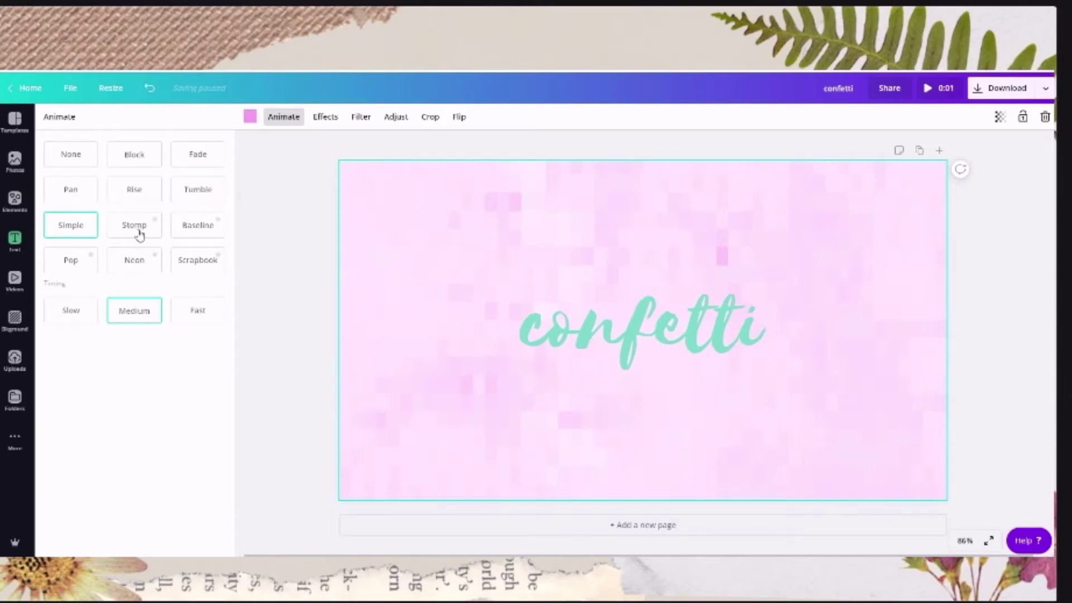
Try the Stomp, Baseline, Neon and Pop animations, and apply the Scrapbook animation to the page
{"action": "left_click", "coordinate": [139, 234]}
{"action": "left_click", "coordinate": [203, 229]}
{"action": "left_click", "coordinate": [205, 257]}
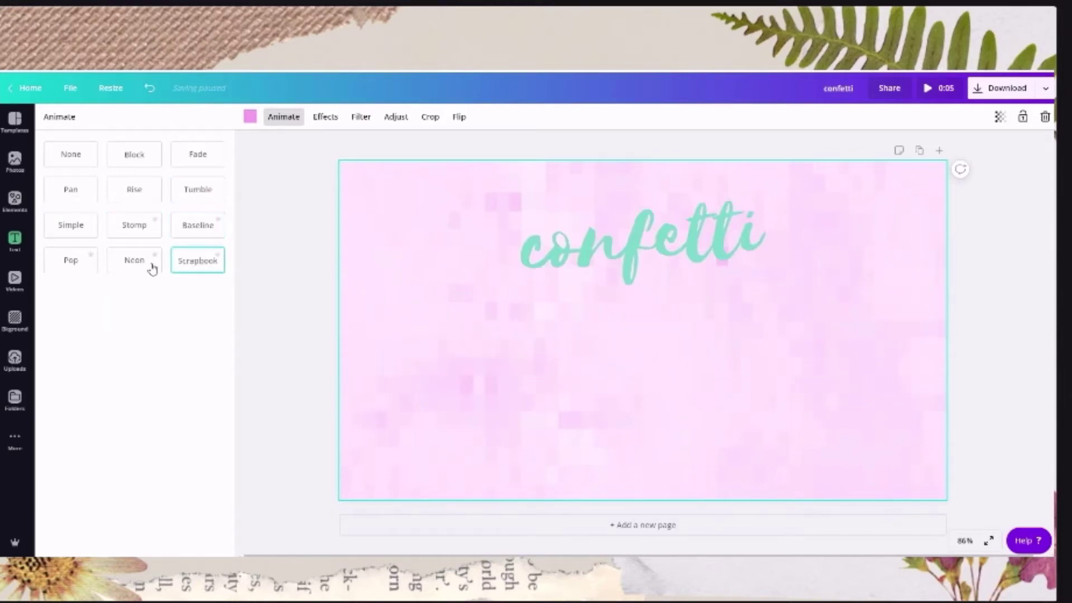
{"action": "left_click", "coordinate": [147, 266]}
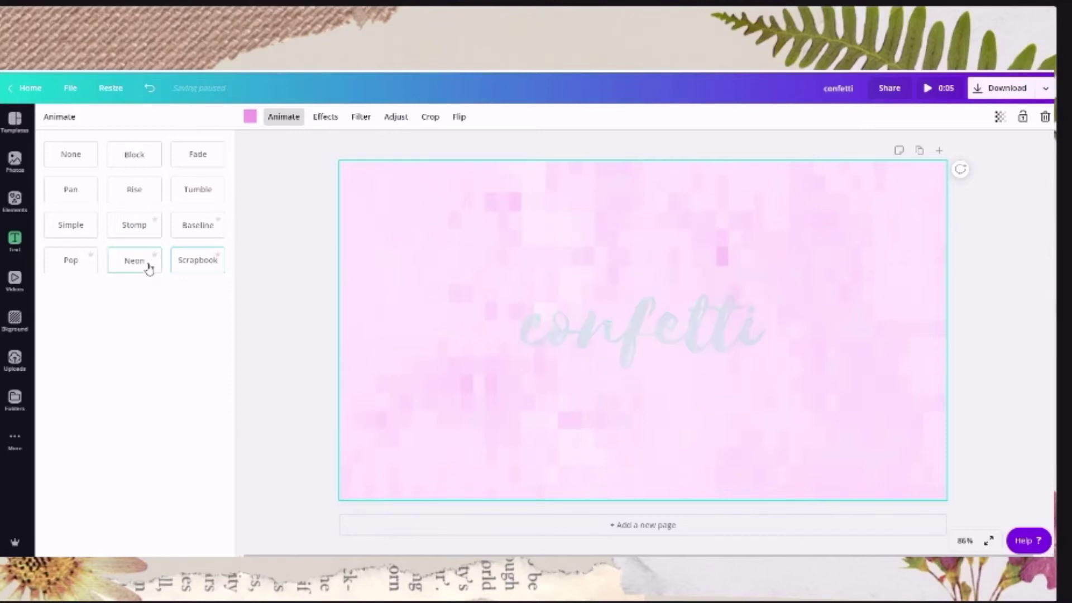
{"action": "left_click", "coordinate": [73, 272]}
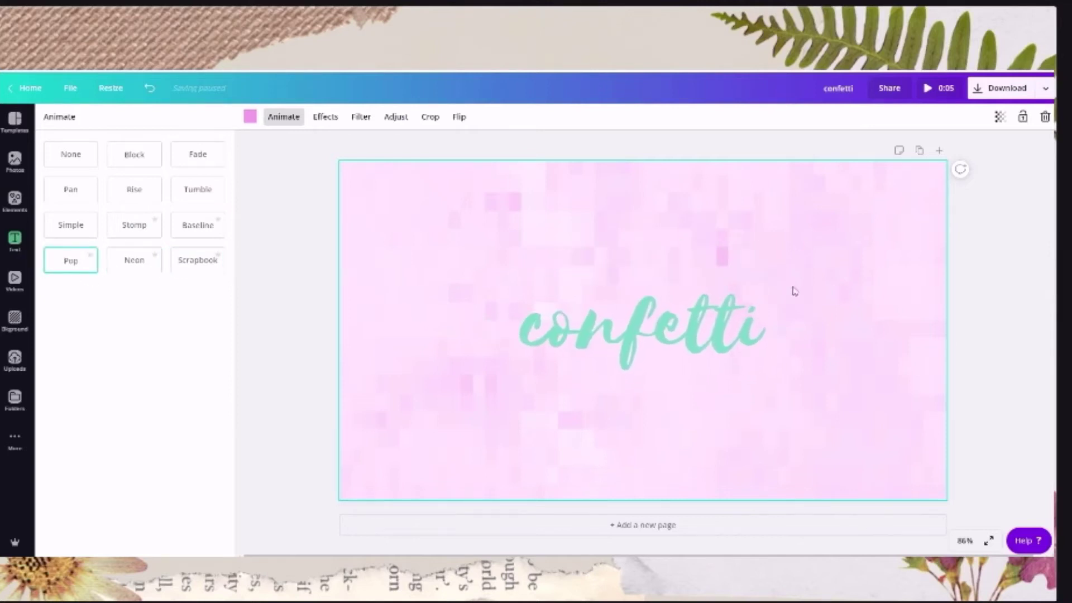
{"action": "left_click", "coordinate": [198, 258]}
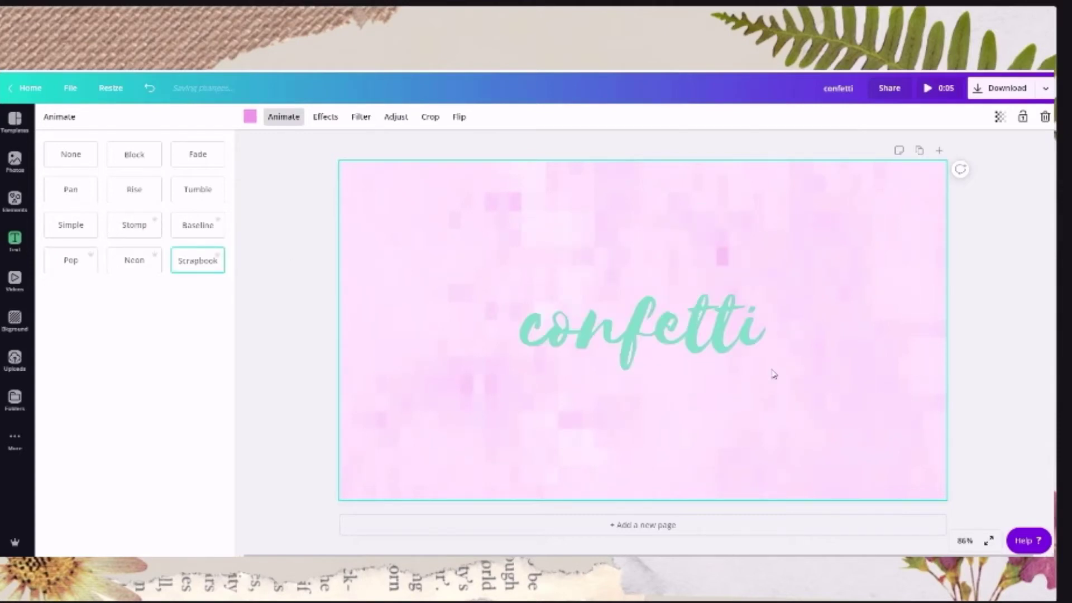
Duplicate the page and select the "confetti" text on the copy
{"action": "left_click", "coordinate": [919, 151]}
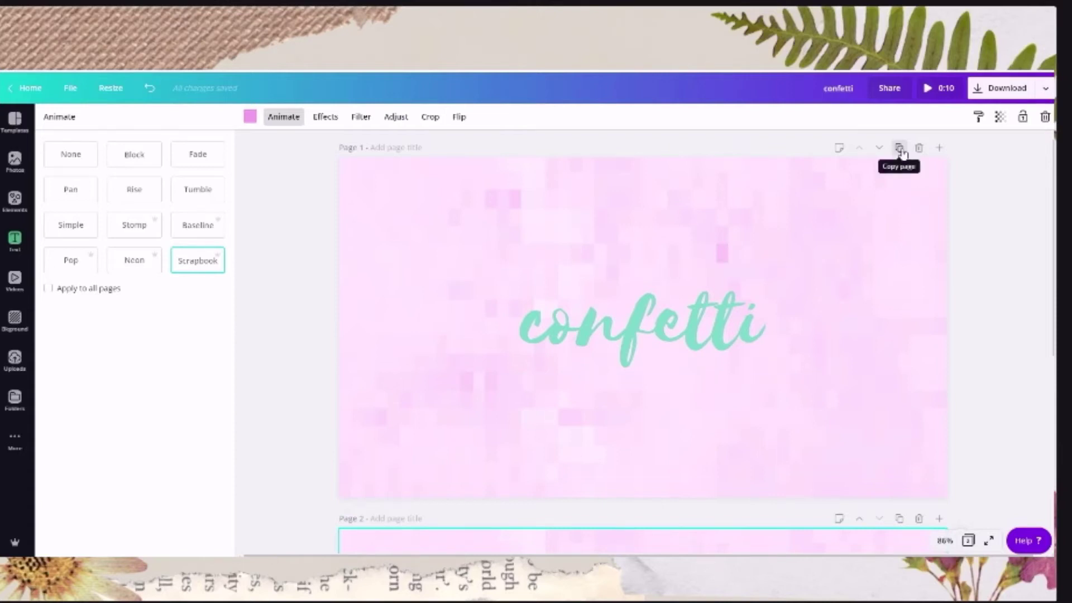
{"action": "scroll", "coordinate": [757, 344], "scroll_direction": "down", "scroll_amount": 6}
{"action": "left_click", "coordinate": [756, 347]}
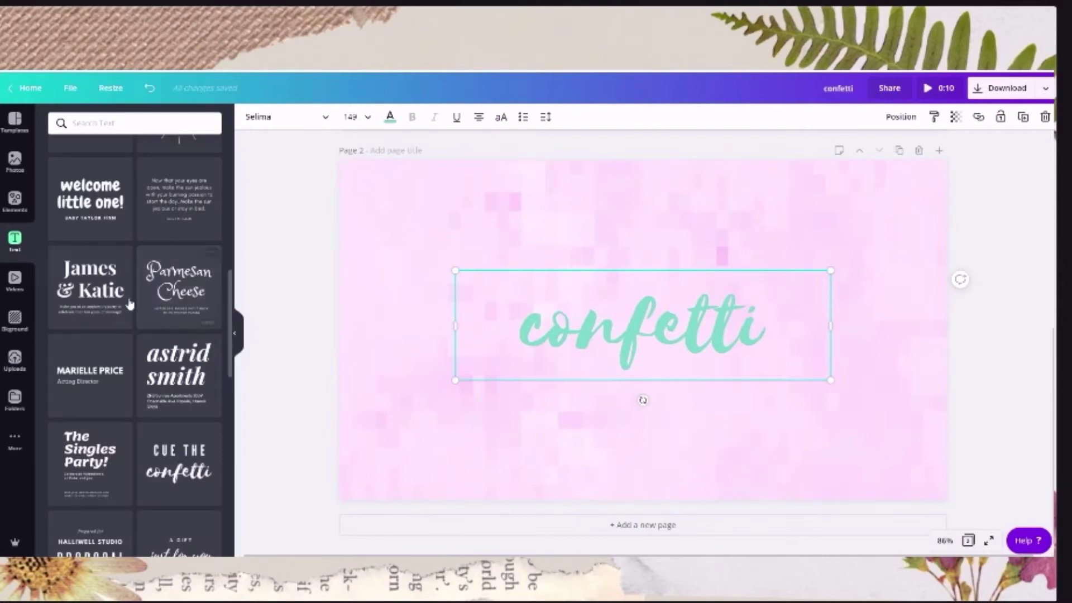
Search the elements for "animated confetti" and add the falling stars-and-hearts confetti animation to page 1
{"action": "left_click", "coordinate": [16, 205]}
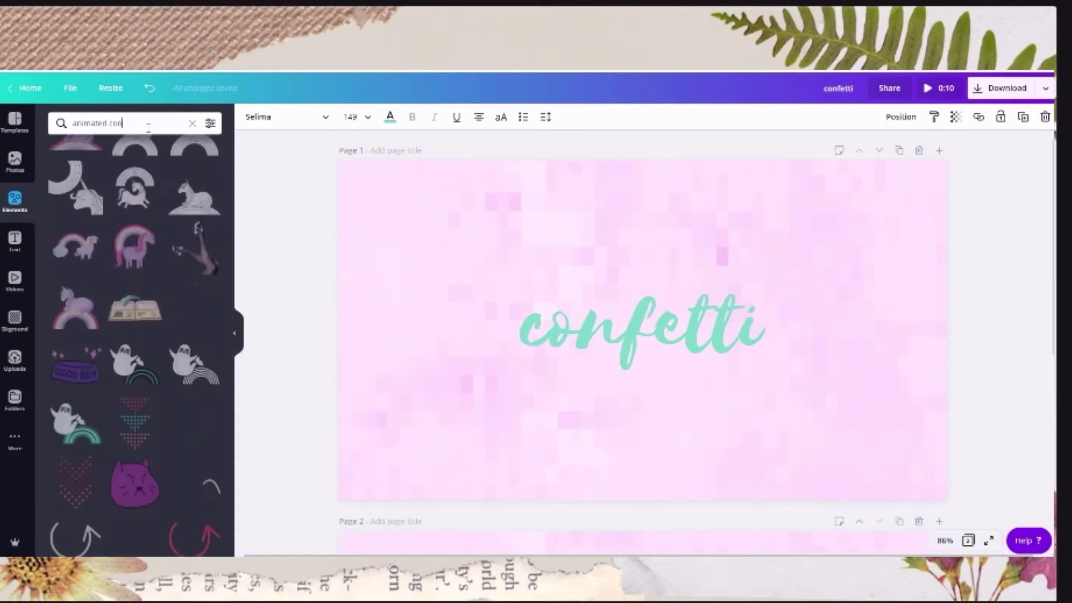
{"action": "type", "text": "etti"}
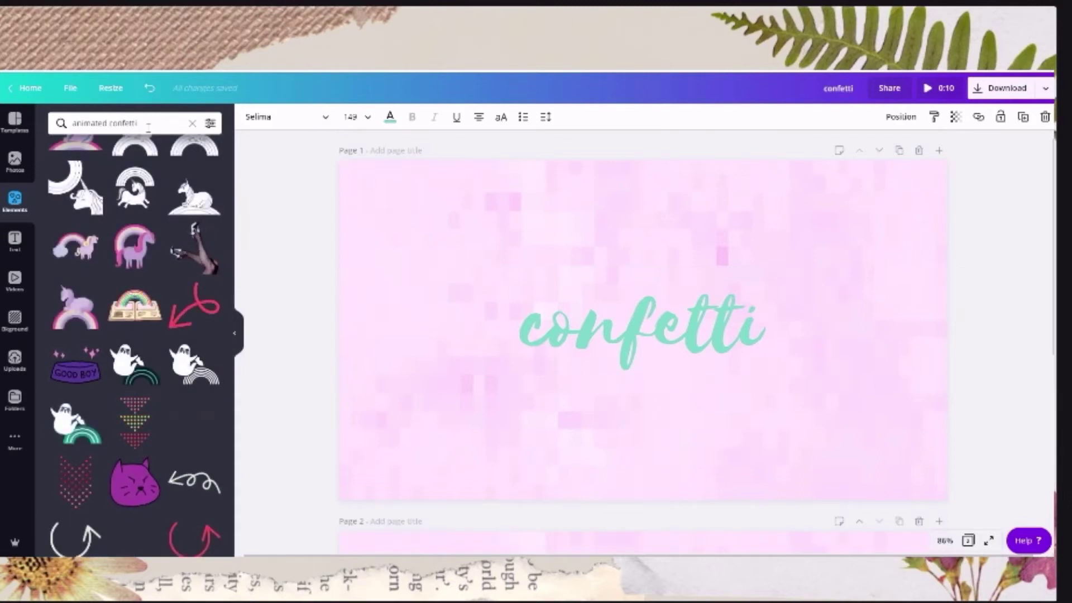
{"action": "key", "text": "Return"}
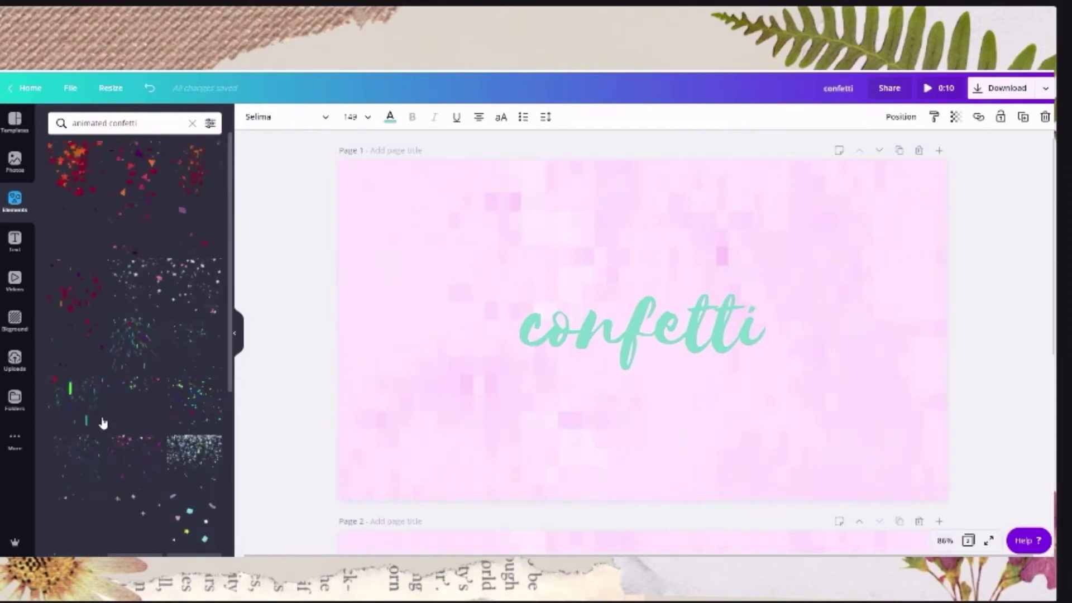
{"action": "scroll", "coordinate": [200, 335], "scroll_direction": "down", "scroll_amount": 3}
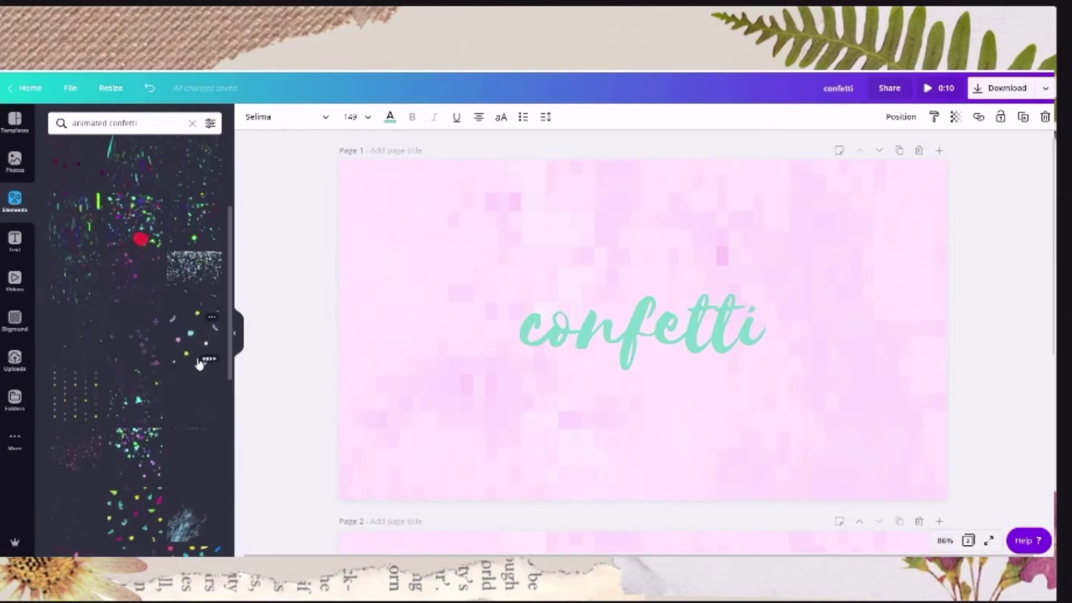
{"action": "left_click", "coordinate": [200, 365]}
Enlarge the confetti animation and position it to spread across page 1 around the "confetti" text
{"action": "left_click_drag", "start_coordinate": [595, 241], "coordinate": [390, 187]}
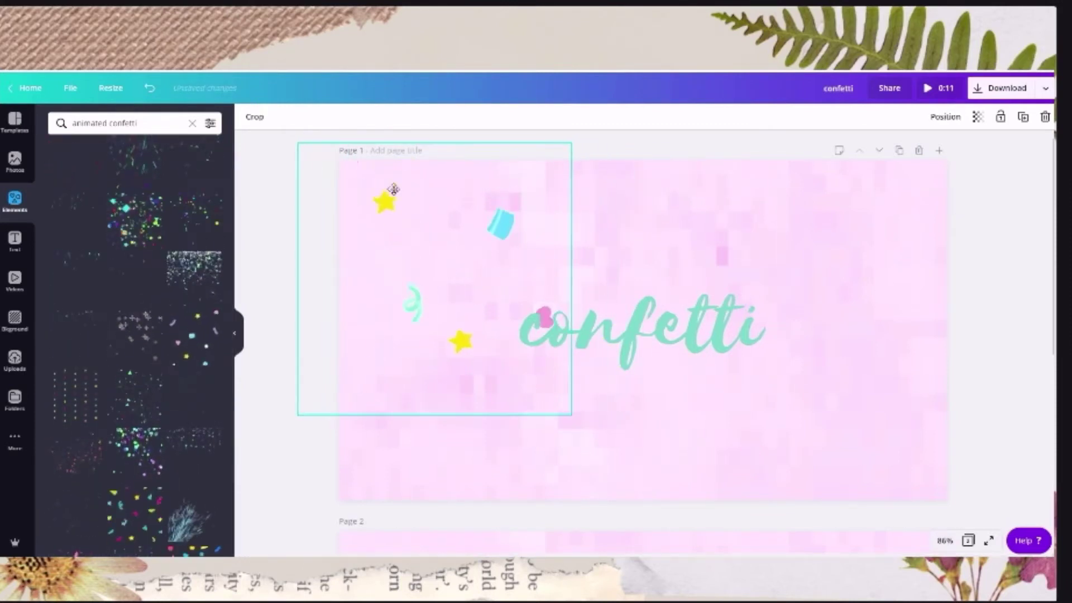
{"action": "left_click_drag", "start_coordinate": [572, 414], "coordinate": [500, 319]}
{"action": "left_click_drag", "start_coordinate": [451, 267], "coordinate": [521, 280]}
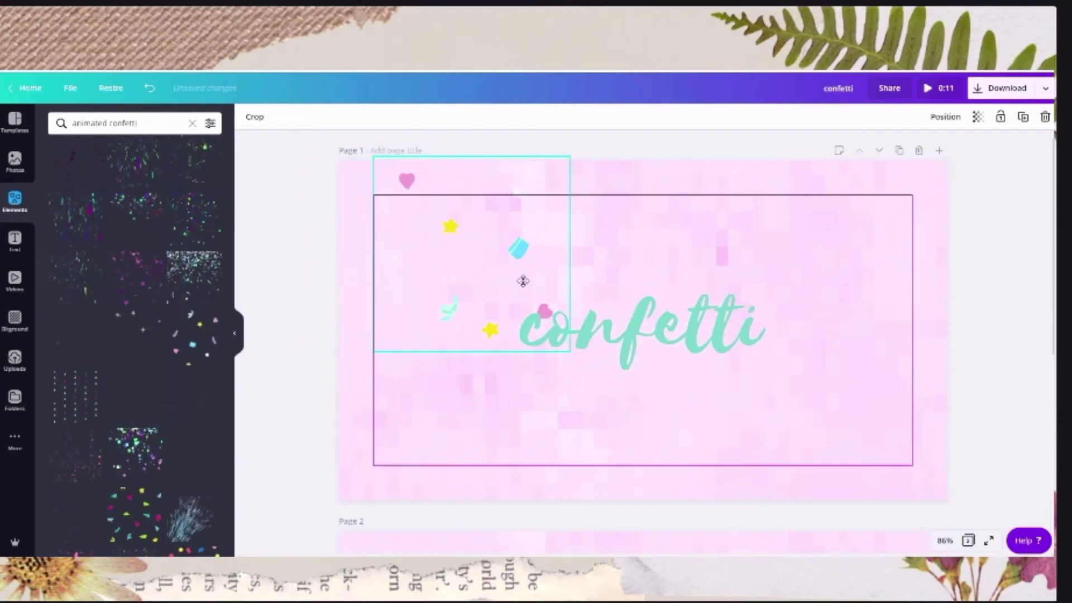
{"action": "left_click_drag", "start_coordinate": [569, 352], "coordinate": [1046, 419]}
{"action": "left_click_drag", "start_coordinate": [707, 254], "coordinate": [670, 214]}
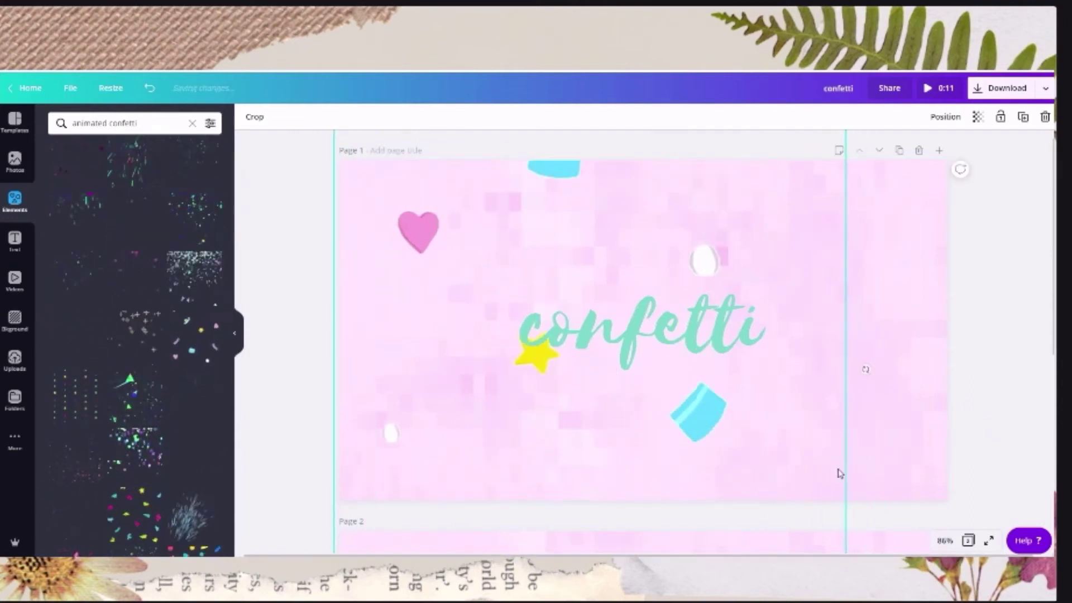
{"action": "left_click", "coordinate": [812, 361]}
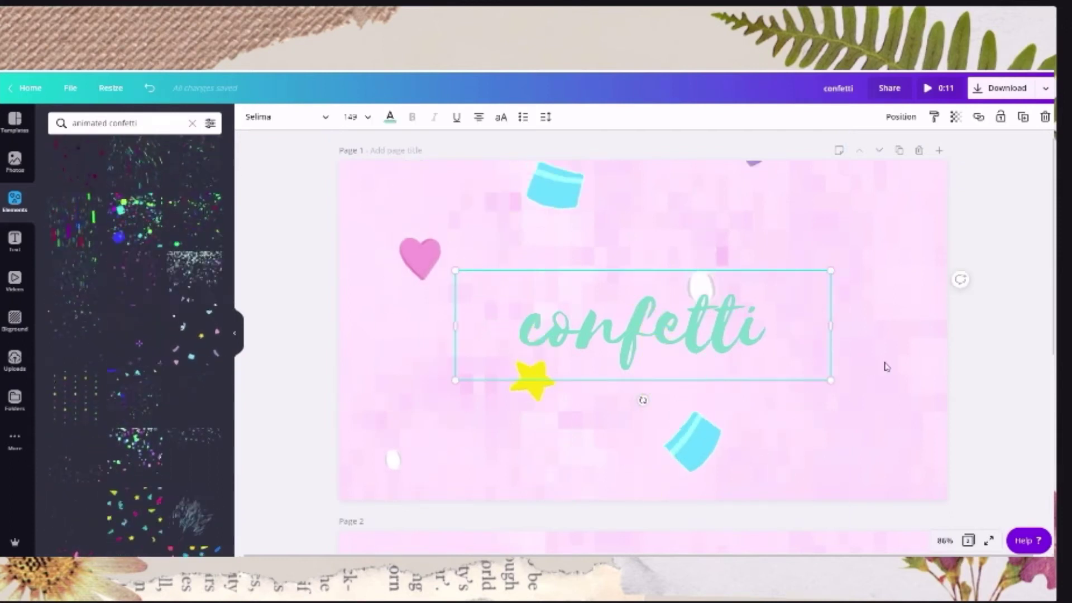
{"action": "left_click", "coordinate": [837, 372]}
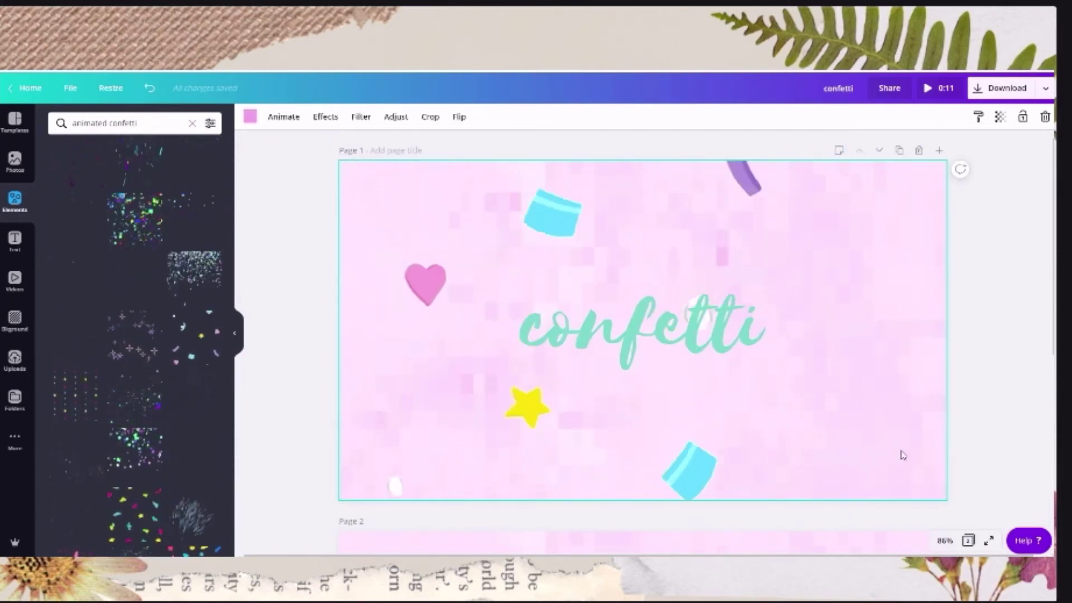
{"action": "left_click", "coordinate": [843, 373]}
{"action": "scroll", "coordinate": [842, 372], "scroll_direction": "down", "scroll_amount": 6}
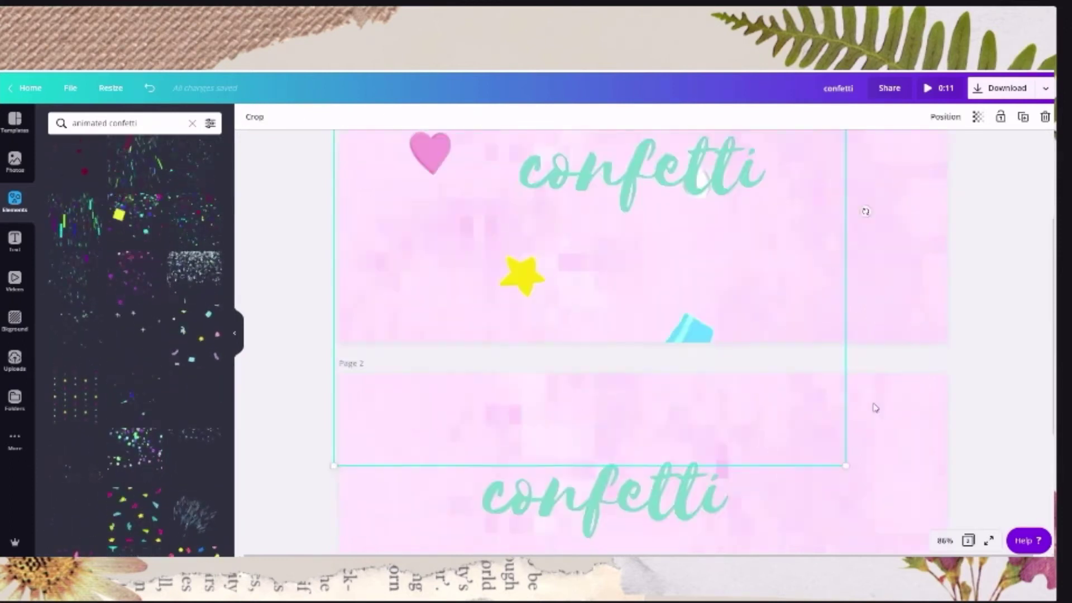
{"action": "left_click_drag", "start_coordinate": [845, 256], "coordinate": [928, 339]}
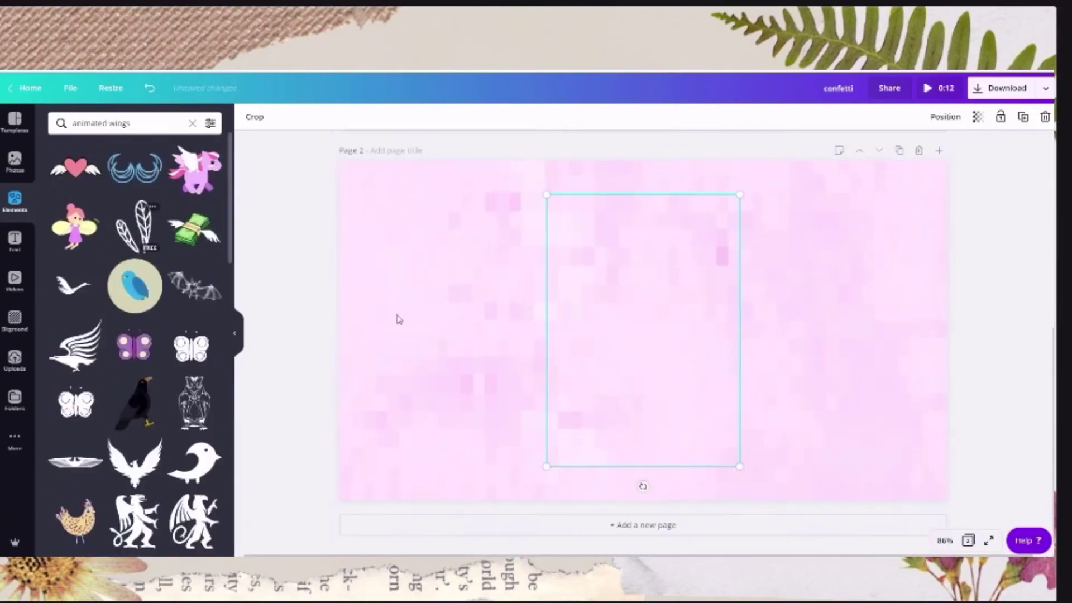
Recolor the page 2 background behind the white wings to medium gray, trying lighter gray swatches too
{"action": "left_click_drag", "start_coordinate": [398, 318], "coordinate": [695, 375]}
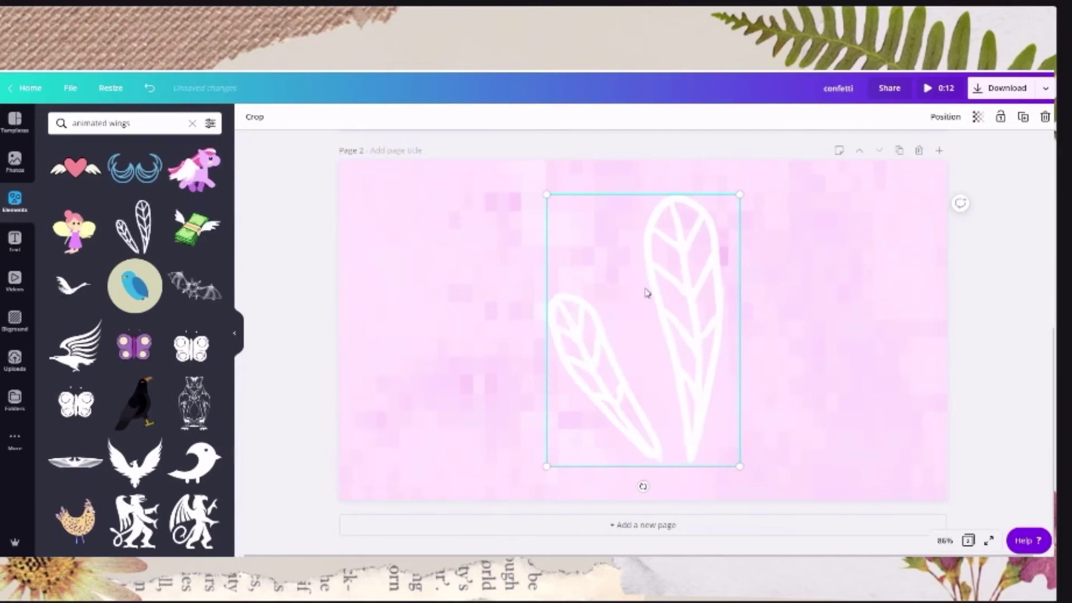
{"action": "left_click", "coordinate": [859, 225]}
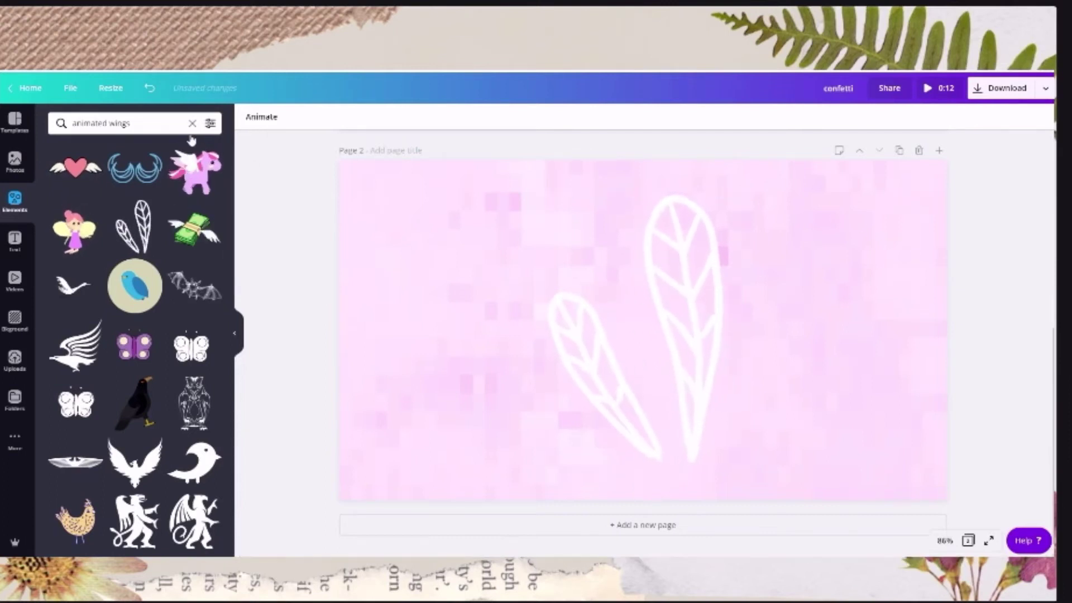
{"action": "left_click", "coordinate": [371, 196]}
{"action": "left_click", "coordinate": [250, 116]}
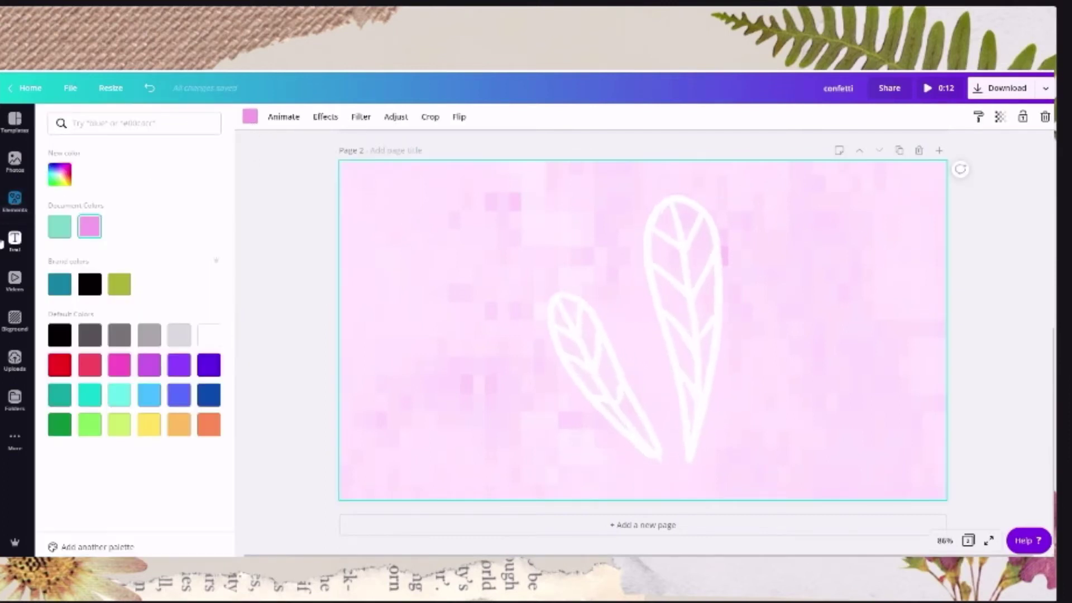
{"action": "left_click", "coordinate": [120, 331]}
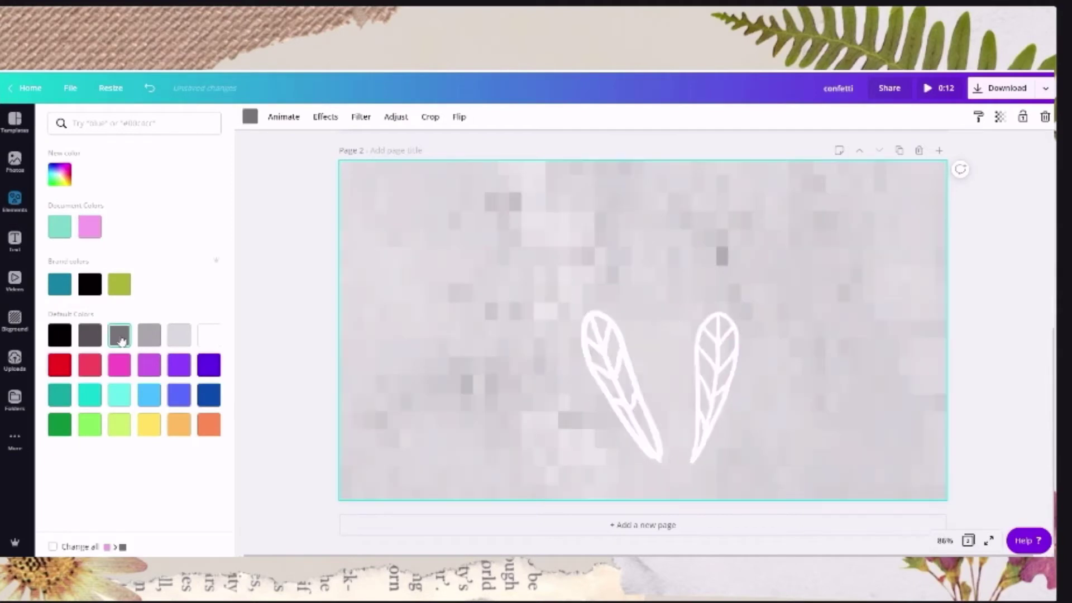
{"action": "left_click", "coordinate": [180, 336]}
{"action": "left_click", "coordinate": [149, 335]}
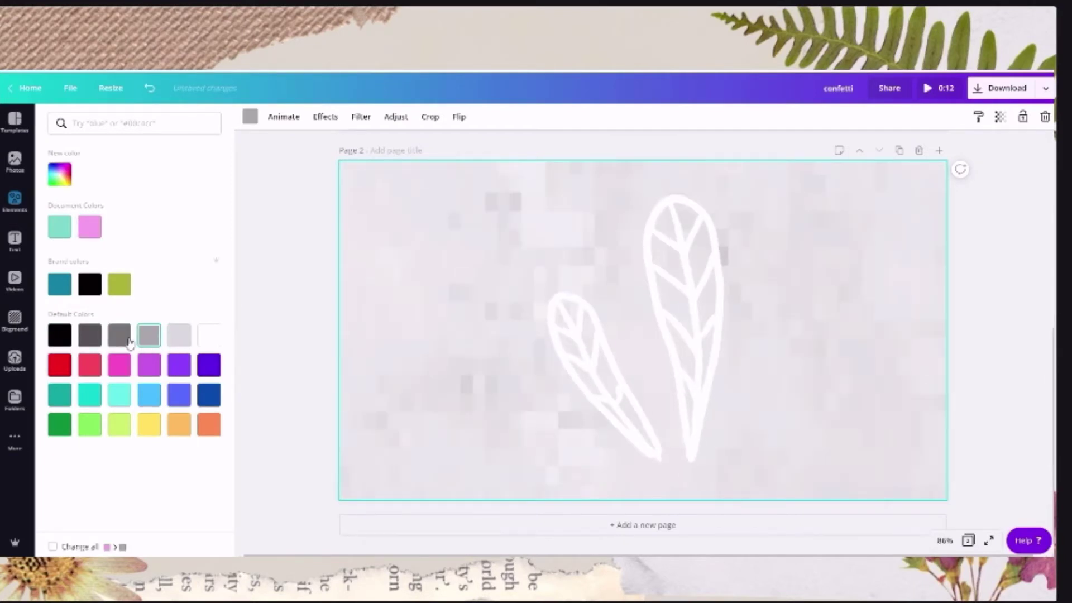
{"action": "left_click", "coordinate": [119, 335]}
Rotate the white wings so they point sideways and move them toward the right side of page 2
{"action": "left_click", "coordinate": [596, 373]}
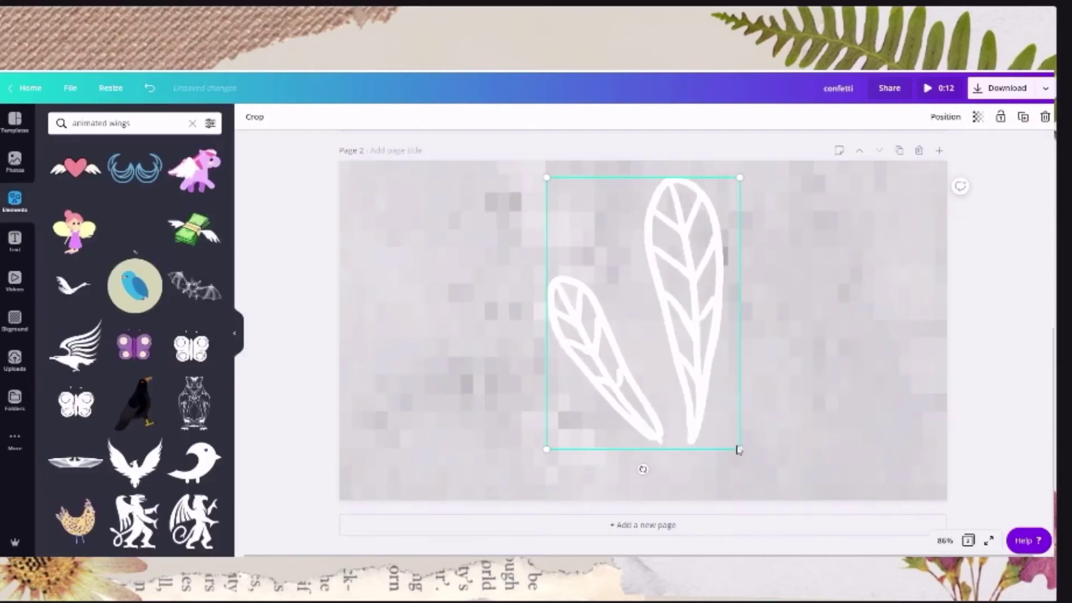
{"action": "left_click_drag", "start_coordinate": [648, 471], "coordinate": [487, 325]}
{"action": "left_click_drag", "start_coordinate": [613, 388], "coordinate": [735, 364]}
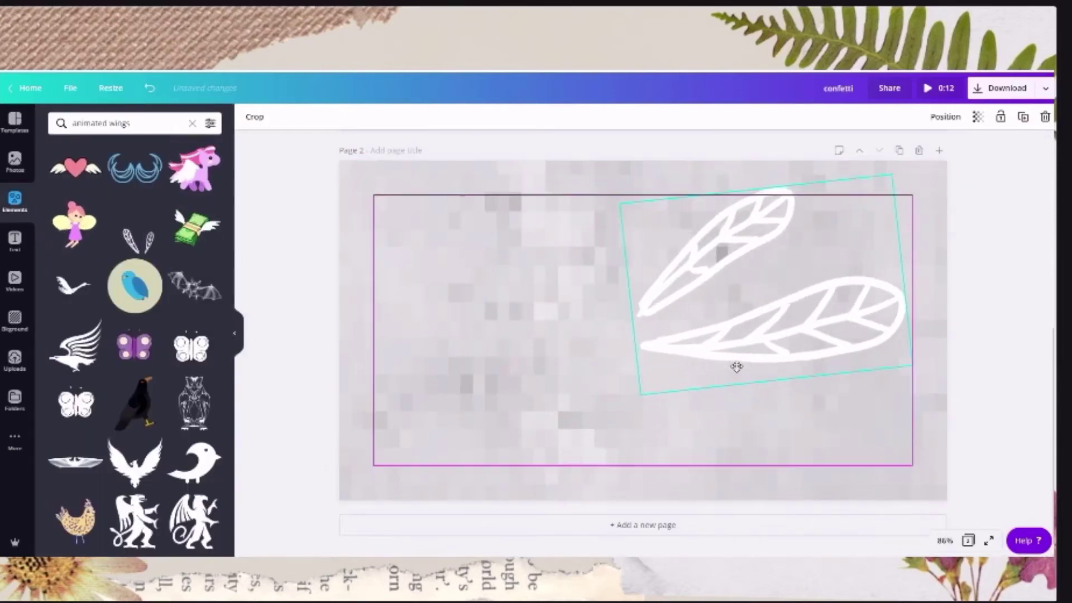
Search the elements for "animated neon", then for "animated animals"
{"action": "left_click", "coordinate": [144, 128]}
{"action": "key", "text": "BackSpace"}
{"action": "key", "text": "BackSpace"}
{"action": "key", "text": "BackSpace"}
{"action": "key", "text": "BackSpace"}
{"action": "key", "text": "BackSpace"}
{"action": "key", "text": "BackSpace"}
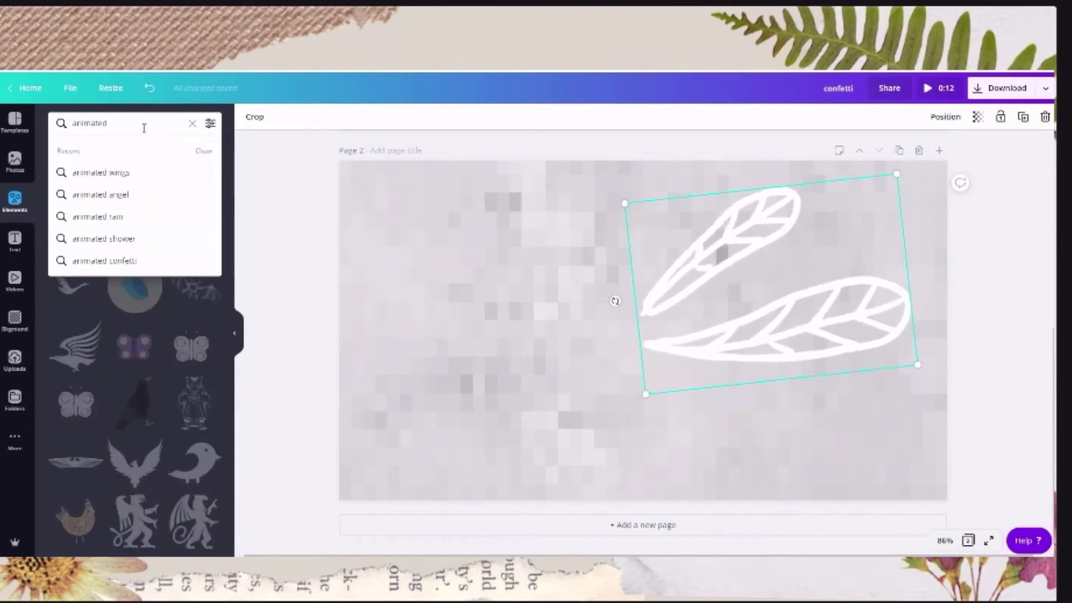
{"action": "type", "text": "neon"}
{"action": "key", "text": "Return"}
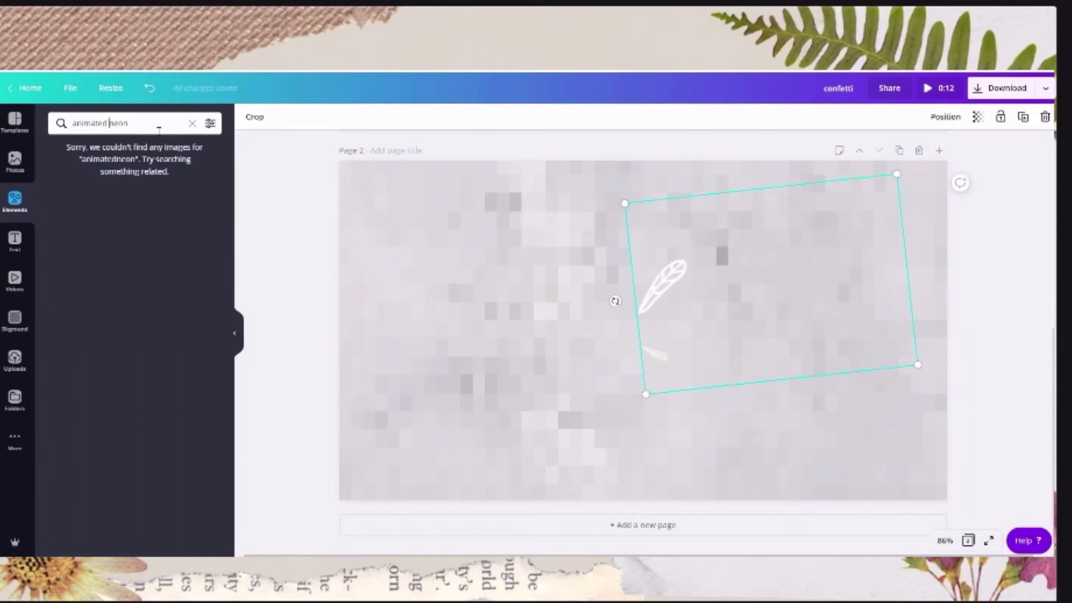
{"action": "key", "text": "Return"}
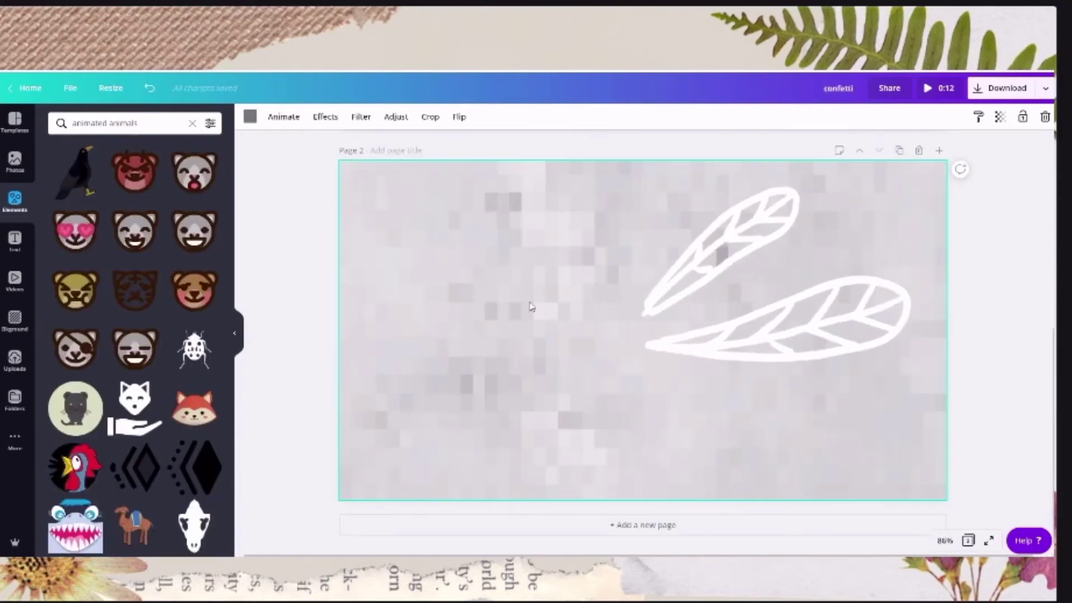
Paste the girl-in-beanie illustration onto page 2, move it toward the lower left, and place the white wings at her back
{"action": "key", "text": "ctrl+v"}
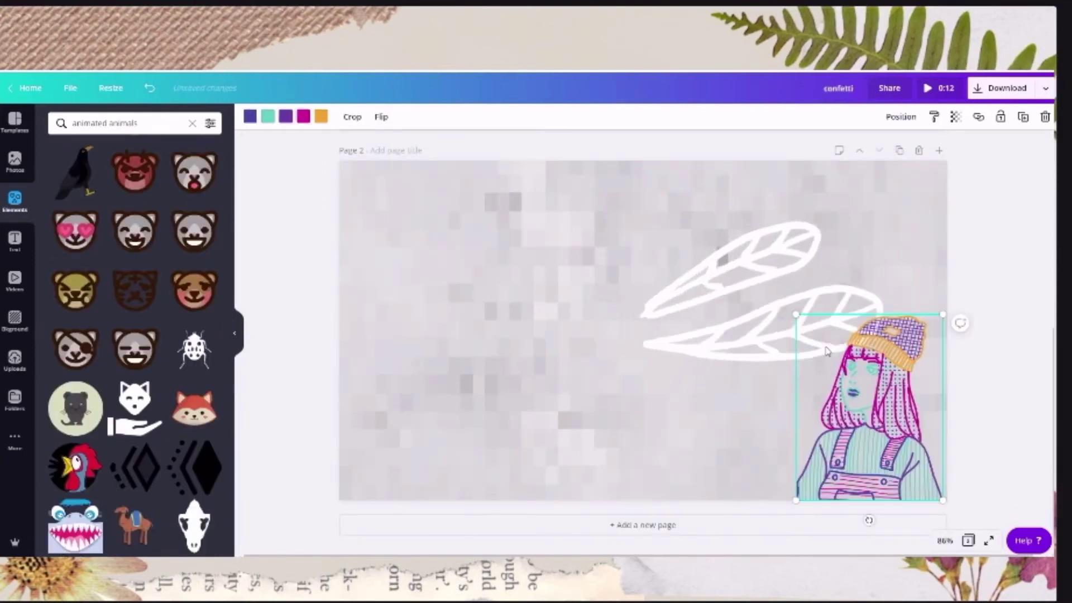
{"action": "left_click_drag", "start_coordinate": [879, 444], "coordinate": [470, 443]}
{"action": "left_click_drag", "start_coordinate": [678, 330], "coordinate": [549, 428]}
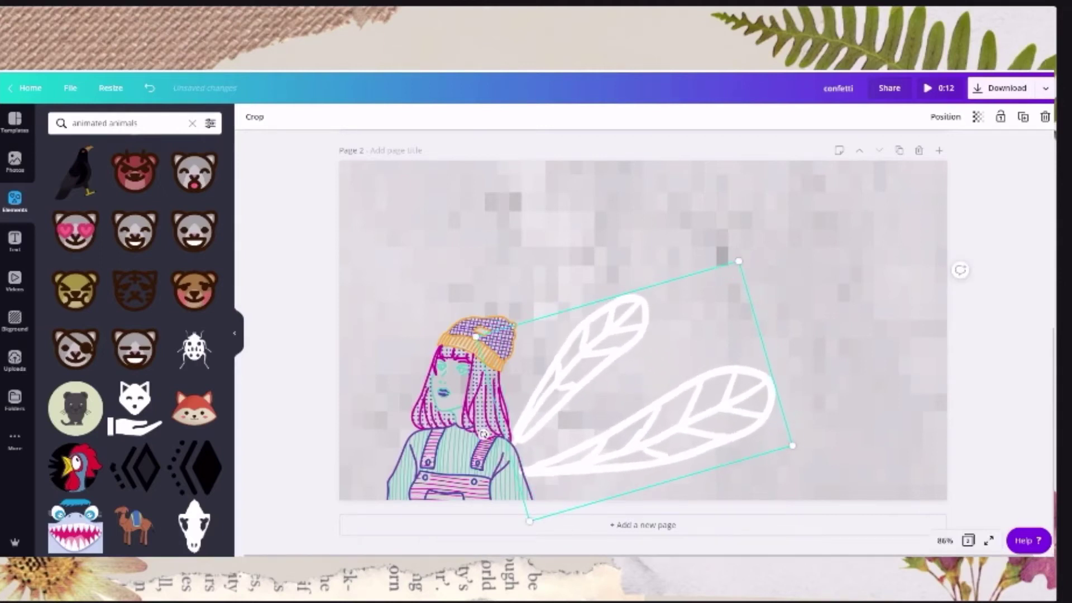
Try the Fade and Pan animations on page 2 and settle on Simple with Slow timing
{"action": "scroll", "coordinate": [1036, 267], "scroll_direction": "up", "scroll_amount": 6}
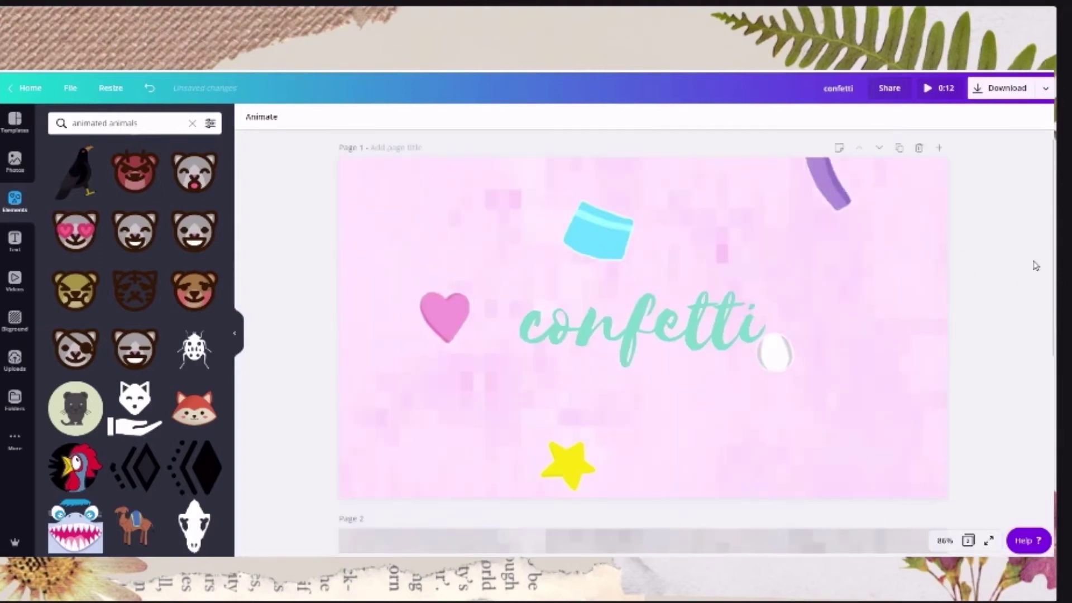
{"action": "scroll", "coordinate": [1035, 266], "scroll_direction": "down", "scroll_amount": 6}
{"action": "scroll", "coordinate": [1036, 266], "scroll_direction": "up", "scroll_amount": 6}
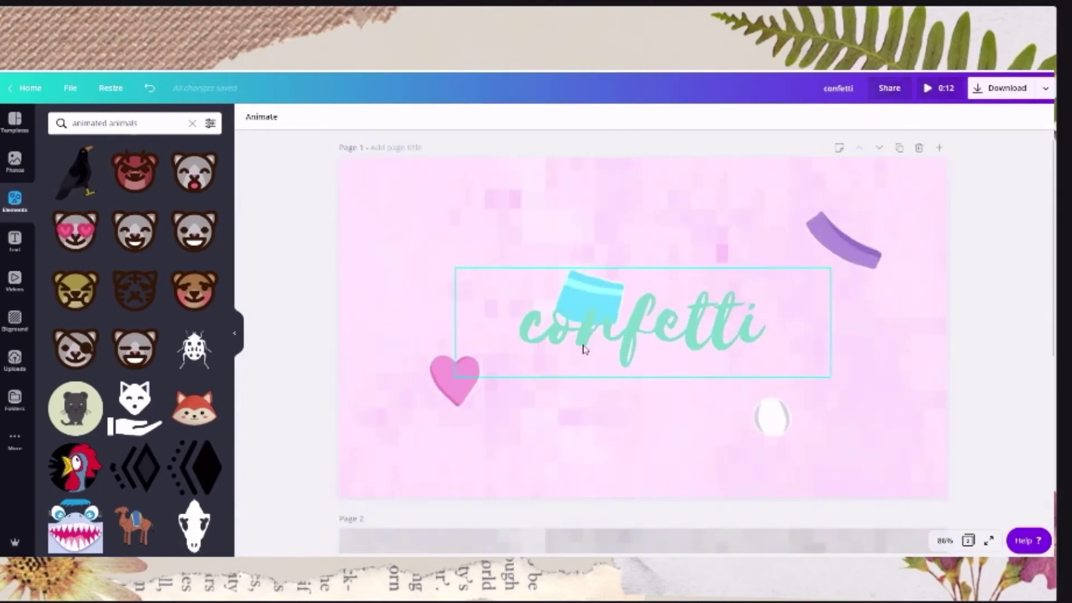
{"action": "scroll", "coordinate": [642, 279], "scroll_direction": "down", "scroll_amount": 5}
{"action": "left_click", "coordinate": [671, 227]}
{"action": "left_click", "coordinate": [279, 118]}
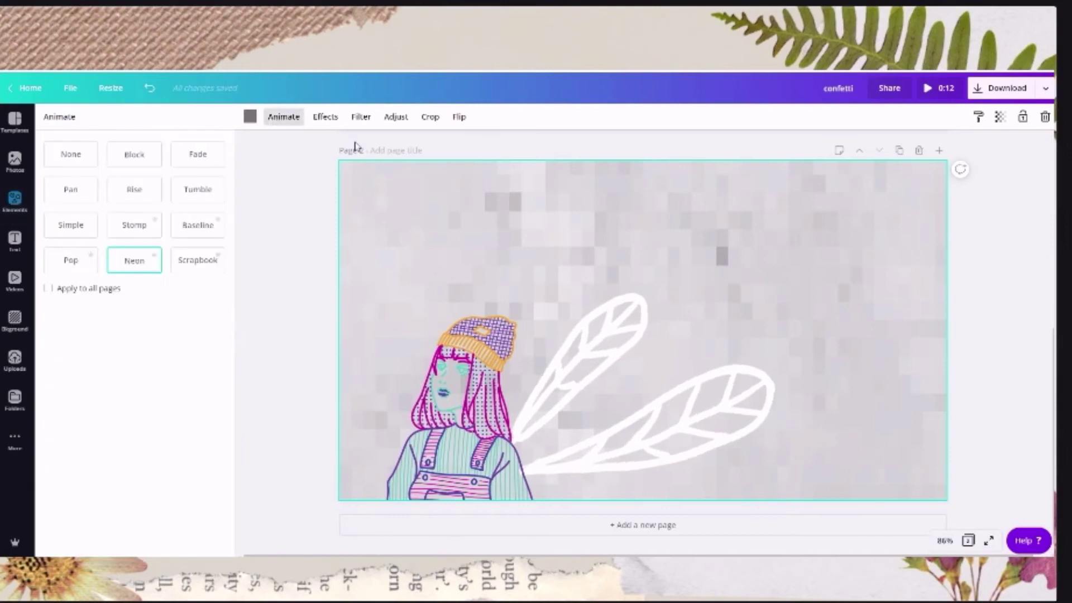
{"action": "left_click", "coordinate": [197, 156]}
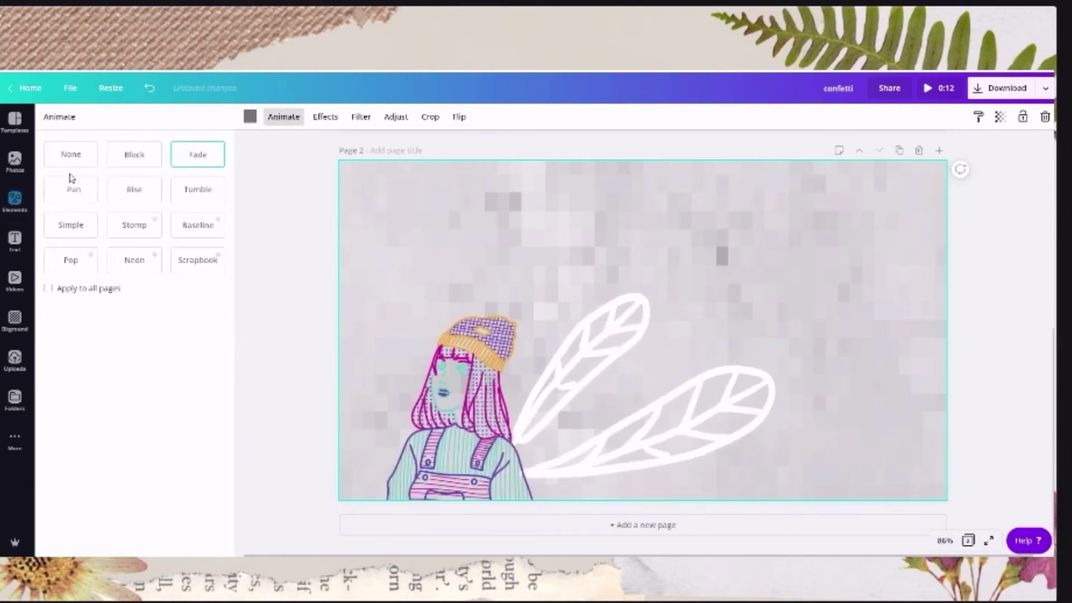
{"action": "left_click", "coordinate": [68, 192]}
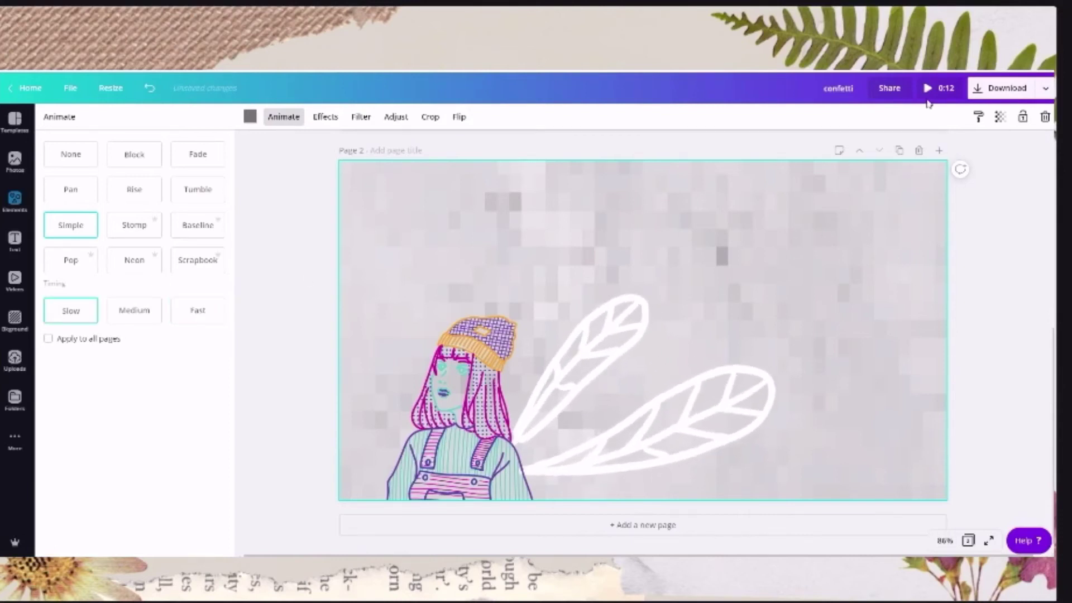
Play the full design preview and check the animations on both pages
{"action": "left_click", "coordinate": [937, 88]}
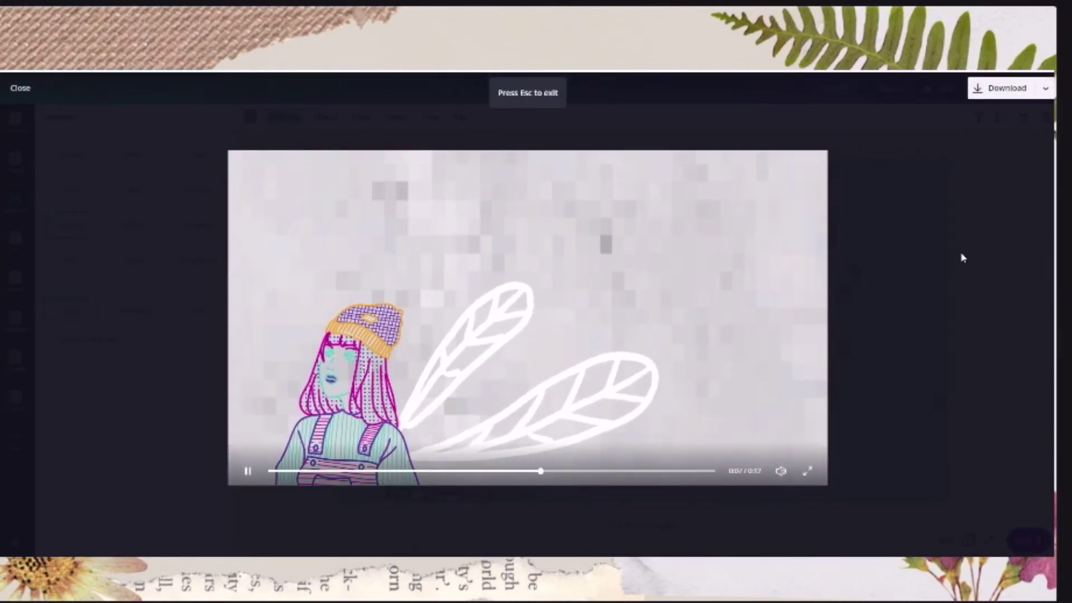
{"action": "key", "text": "Escape"}
{"action": "scroll", "coordinate": [956, 285], "scroll_direction": "up", "scroll_amount": 6}
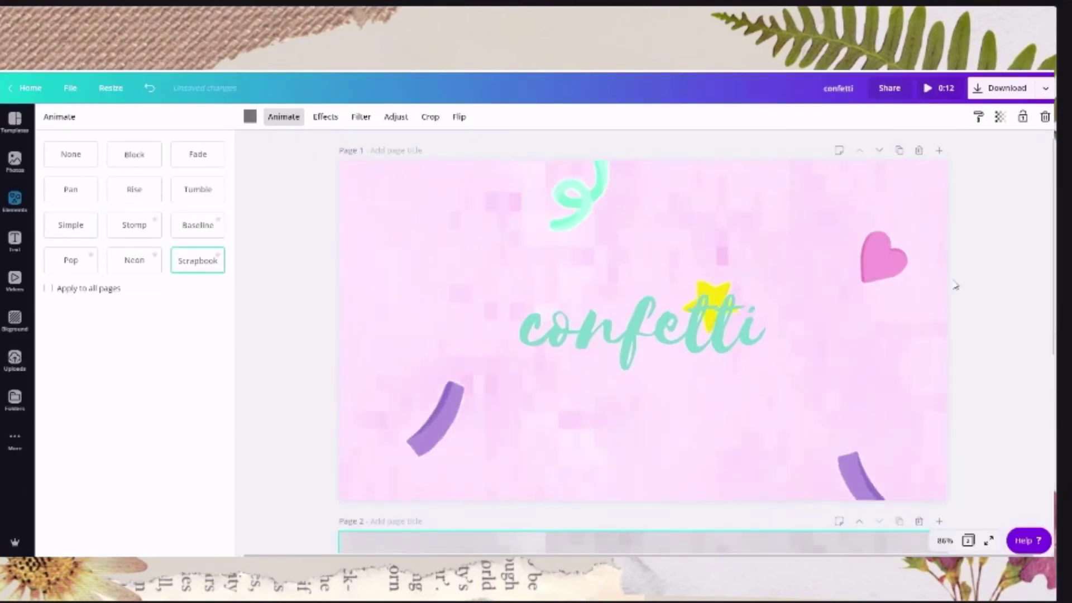
{"action": "scroll", "coordinate": [956, 283], "scroll_direction": "down", "scroll_amount": 3}
{"action": "scroll", "coordinate": [955, 283], "scroll_direction": "down", "scroll_amount": 3}
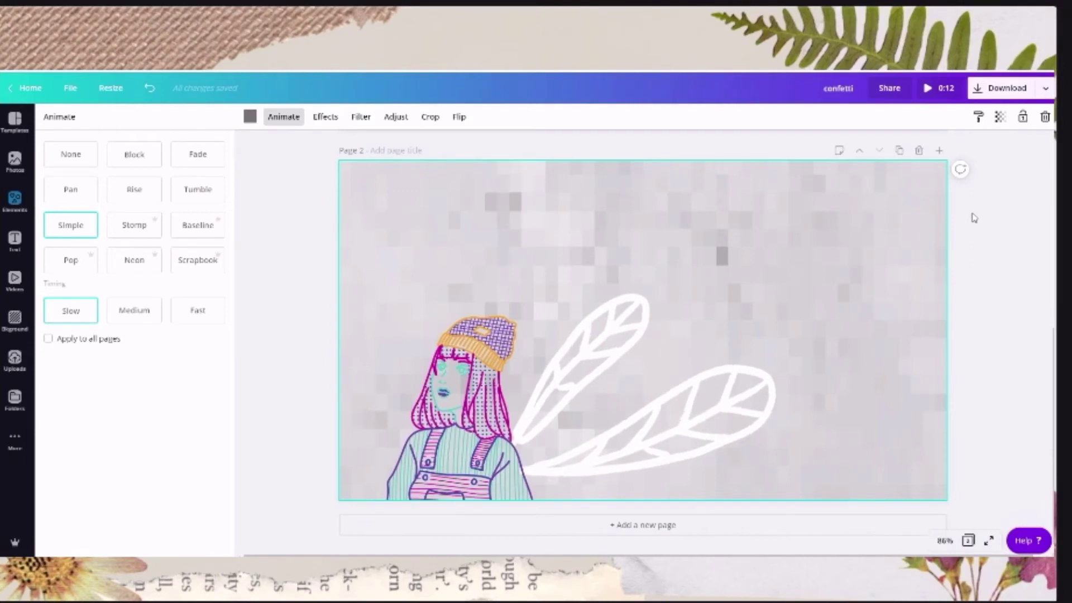
Download all pages of the design as a video
{"action": "scroll", "coordinate": [960, 234], "scroll_direction": "up", "scroll_amount": 5}
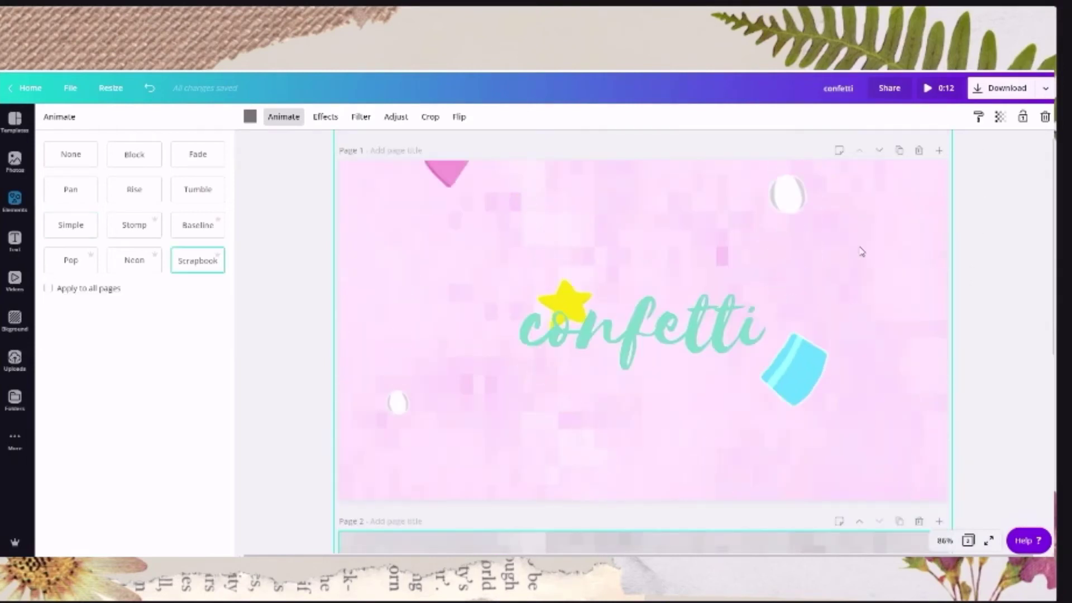
{"action": "left_click", "coordinate": [1003, 86]}
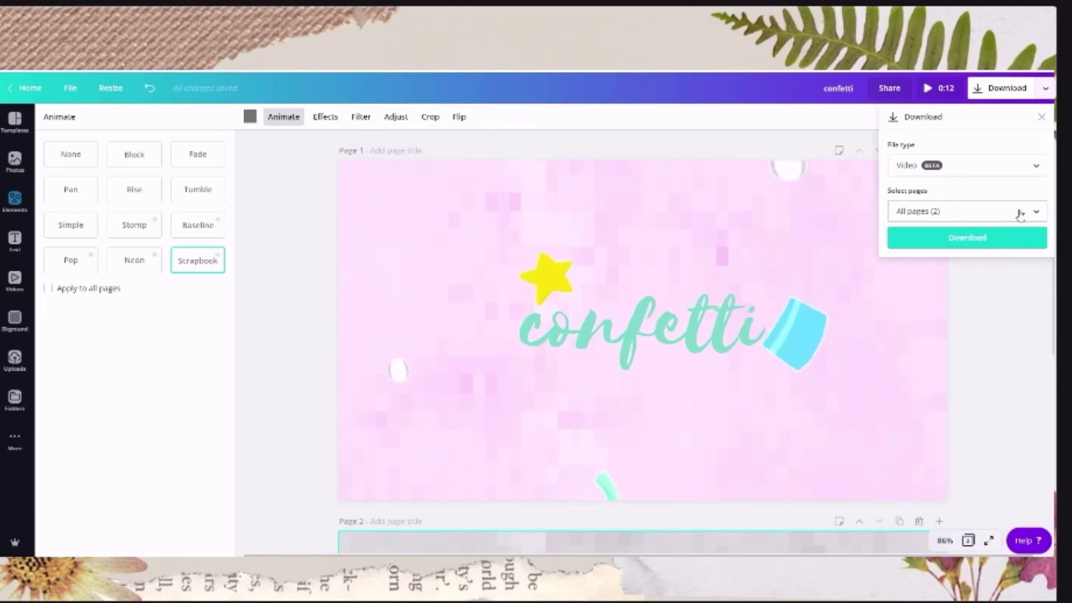
{"action": "left_click", "coordinate": [987, 238]}
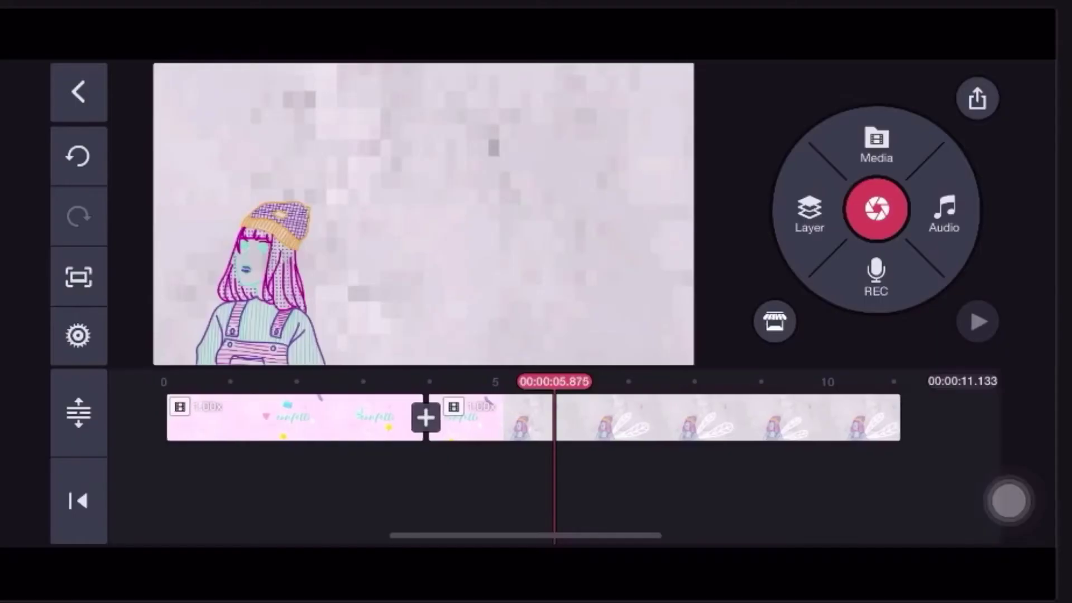
In the KineMaster project, trim off the second clip's part before the playhead at about 5.6 seconds
{"action": "left_click_drag", "start_coordinate": [614, 416], "coordinate": [631, 416]}
{"action": "left_click", "coordinate": [698, 416]}
{"action": "left_click", "coordinate": [954, 158]}
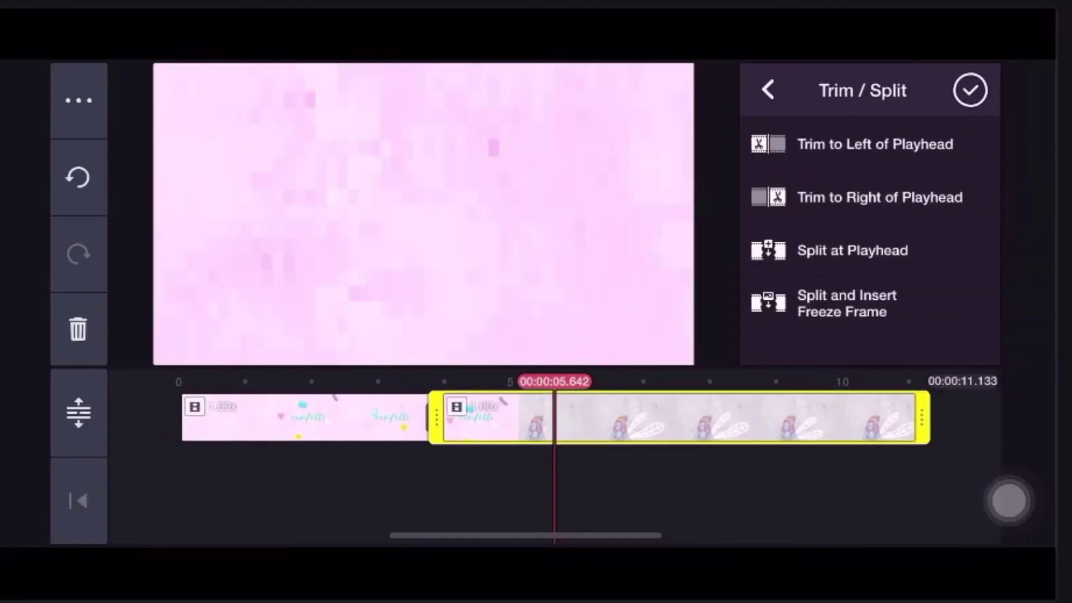
{"action": "left_click", "coordinate": [874, 144]}
{"action": "left_click", "coordinate": [970, 90]}
Set the playback speed of the second clip to 1.70x
{"action": "left_click_drag", "start_coordinate": [670, 475], "coordinate": [484, 474]}
{"action": "left_click", "coordinate": [631, 417]}
{"action": "left_click", "coordinate": [870, 251]}
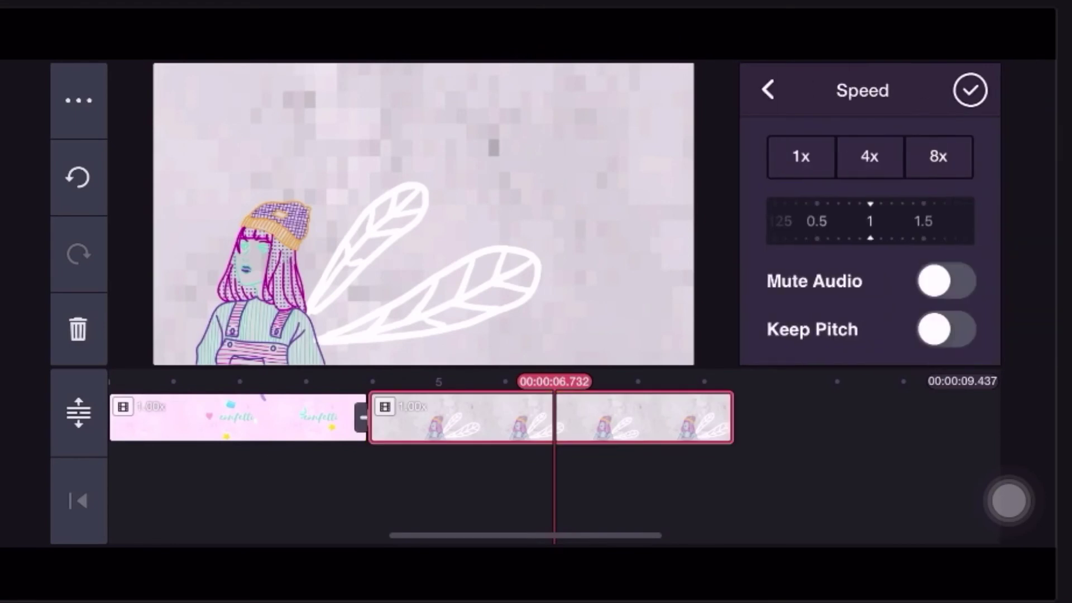
{"action": "left_click_drag", "start_coordinate": [870, 221], "coordinate": [861, 221]}
{"action": "left_click", "coordinate": [970, 89]}
Apply the Winners' Splash 02 transition between the two clips and set its duration to about 0.8 seconds
{"action": "left_click_drag", "start_coordinate": [484, 474], "coordinate": [591, 475]}
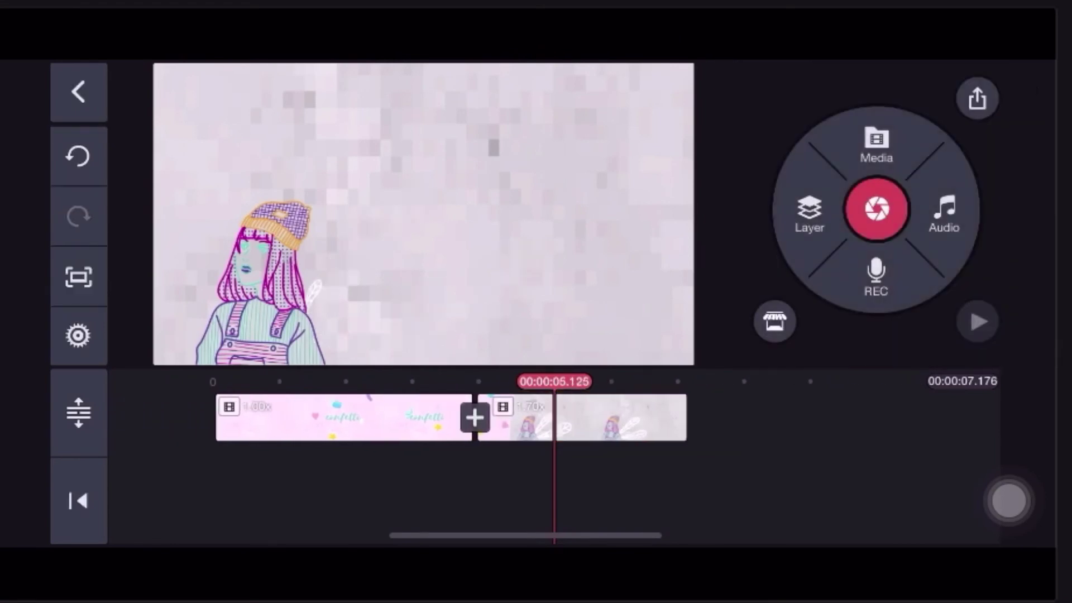
{"action": "left_click", "coordinate": [474, 417]}
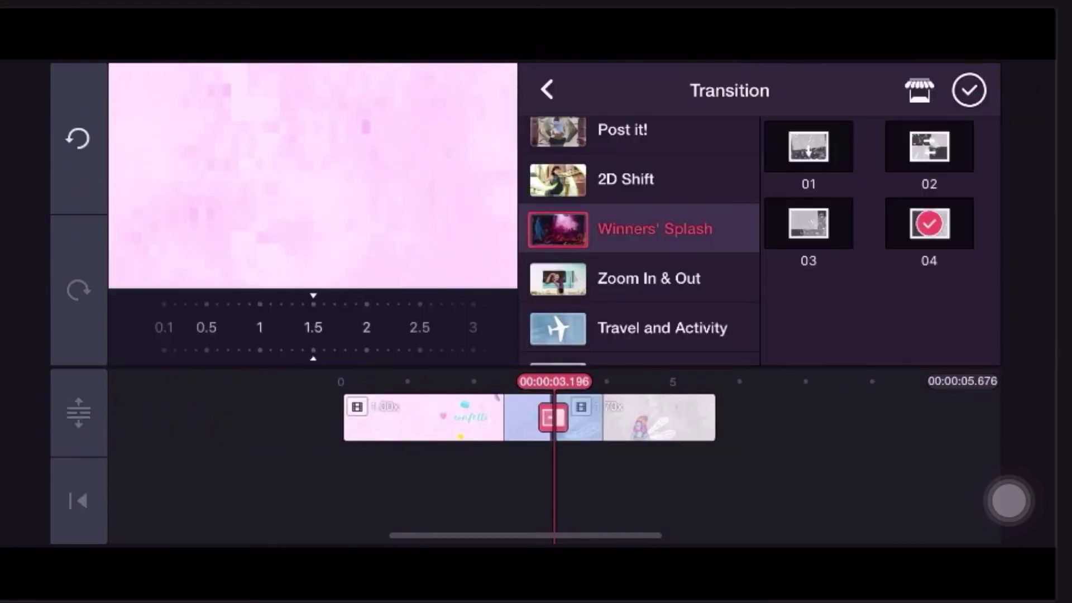
{"action": "left_click", "coordinate": [808, 223]}
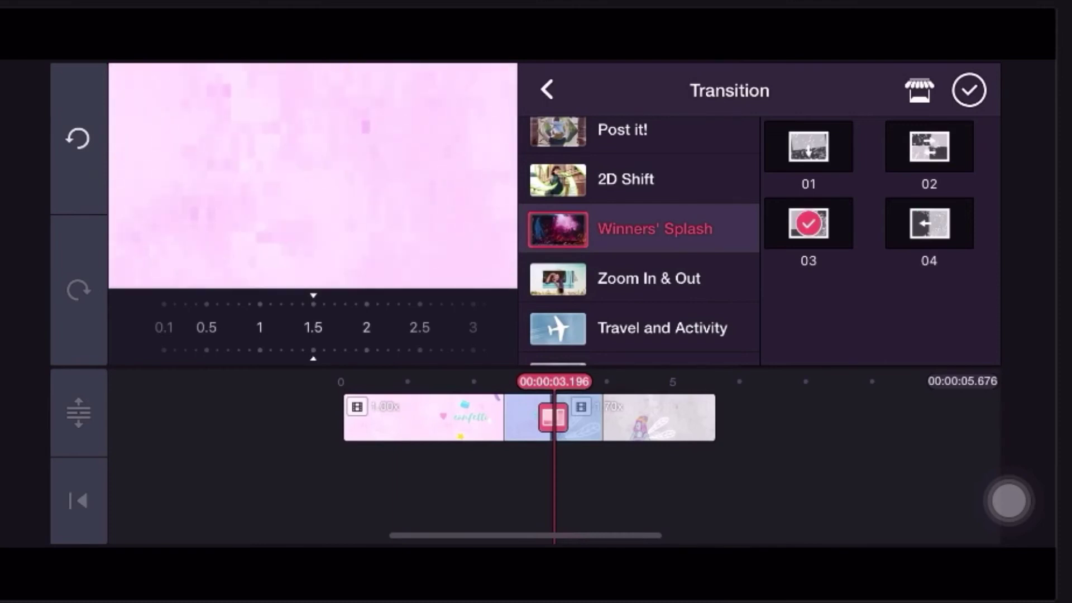
{"action": "left_click", "coordinate": [929, 147]}
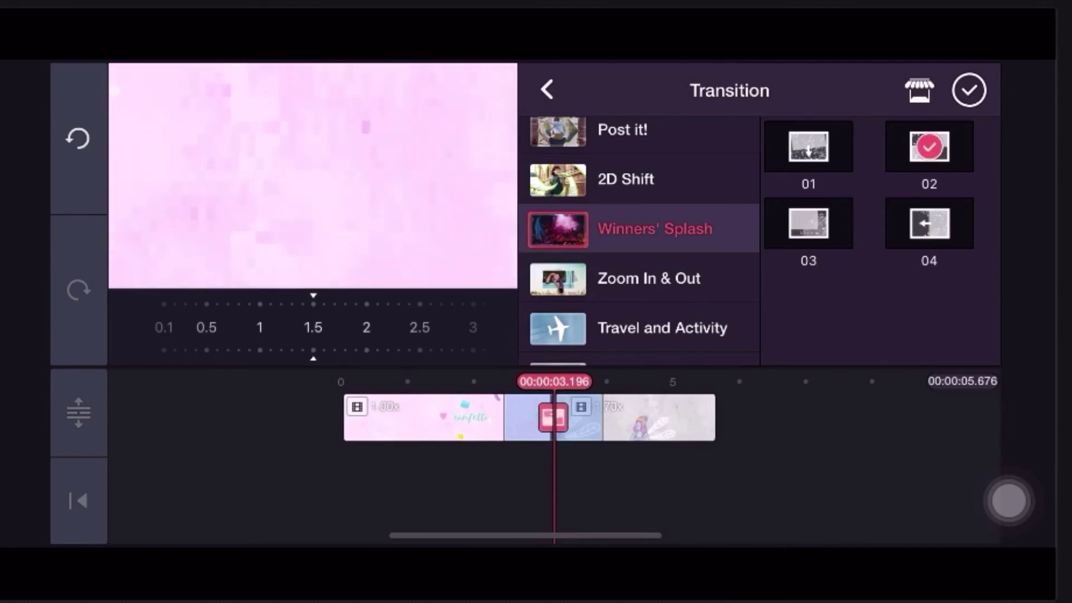
{"action": "left_click_drag", "start_coordinate": [313, 327], "coordinate": [388, 328]}
{"action": "left_click", "coordinate": [968, 90]}
Play back the transition between the clips and shorten its duration to about 0.6 seconds
{"action": "left_click_drag", "start_coordinate": [503, 480], "coordinate": [601, 480]}
{"action": "left_click", "coordinate": [977, 321]}
{"action": "left_click", "coordinate": [976, 321]}
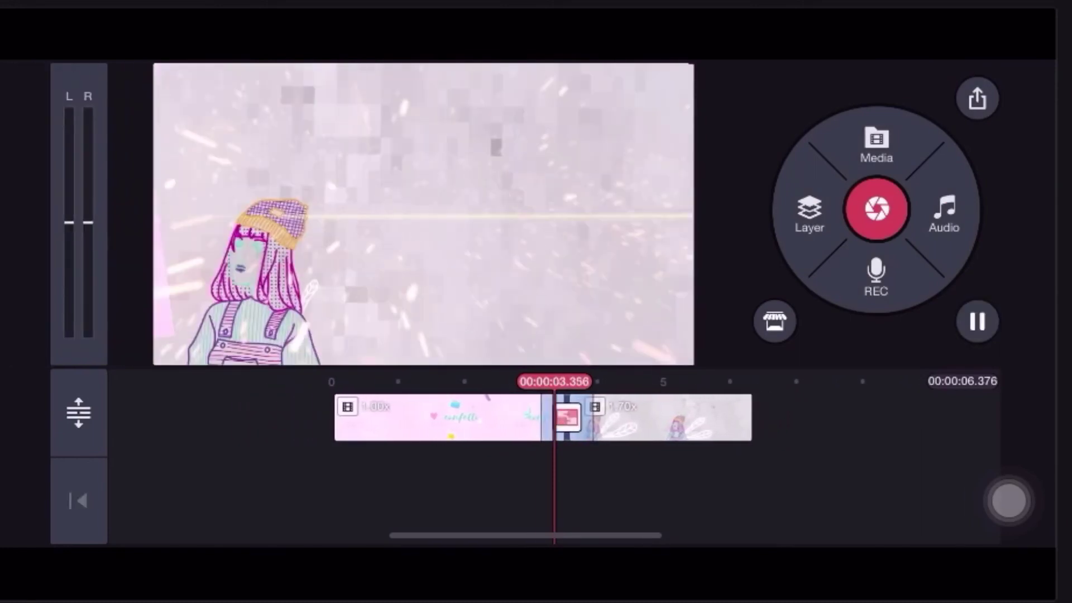
{"action": "left_click", "coordinate": [569, 418]}
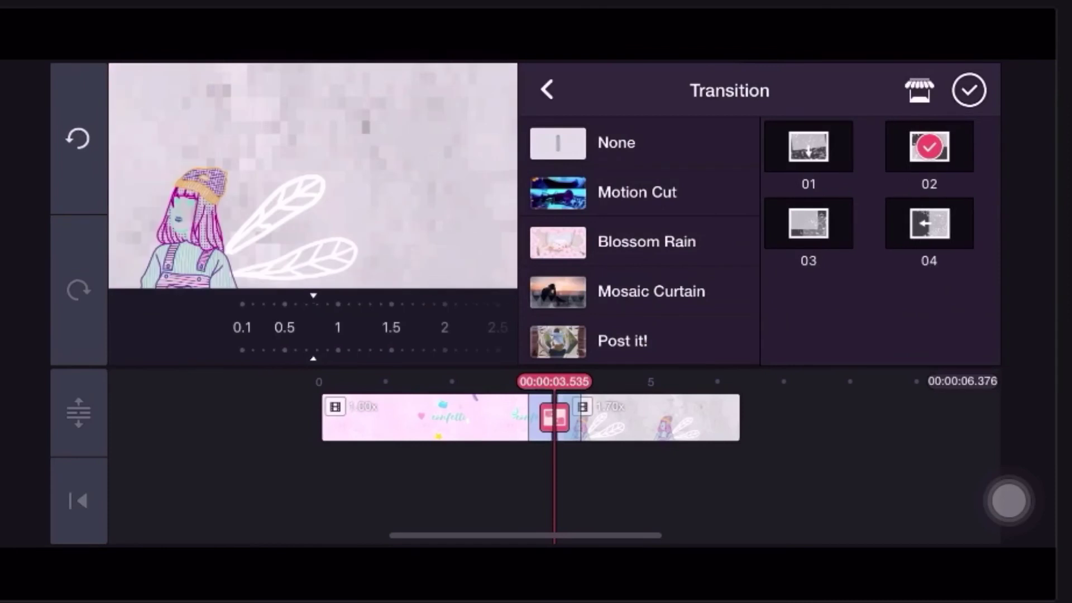
{"action": "left_click_drag", "start_coordinate": [313, 327], "coordinate": [333, 328]}
{"action": "left_click", "coordinate": [968, 90]}
{"action": "left_click_drag", "start_coordinate": [502, 480], "coordinate": [522, 480]}
{"action": "left_click", "coordinate": [977, 321]}
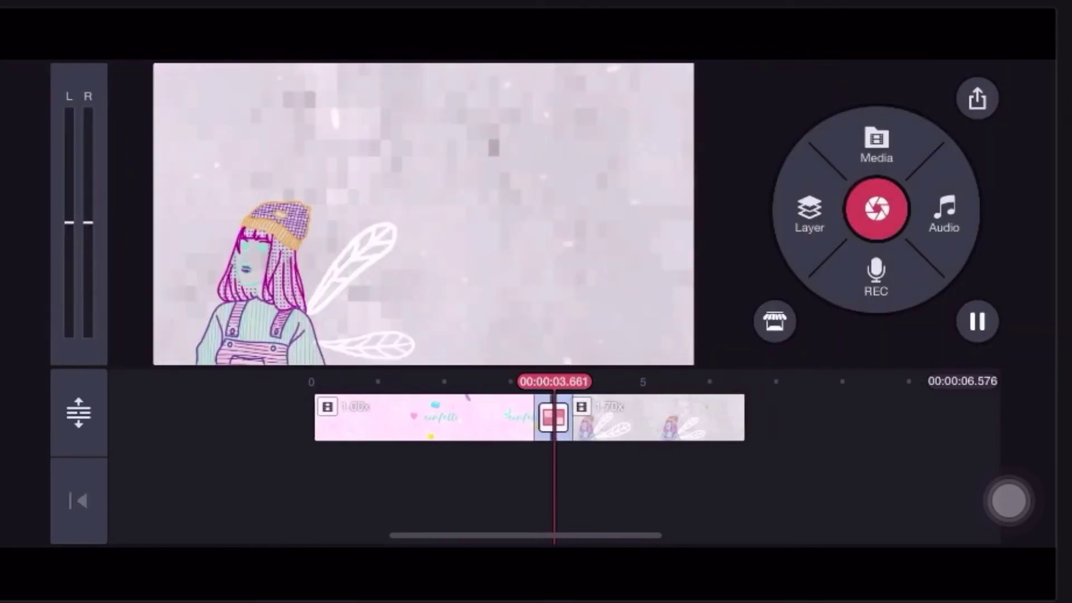
Try a Clashing Sword sound effect at the start of the timeline and delete it again
{"action": "left_click", "coordinate": [809, 213]}
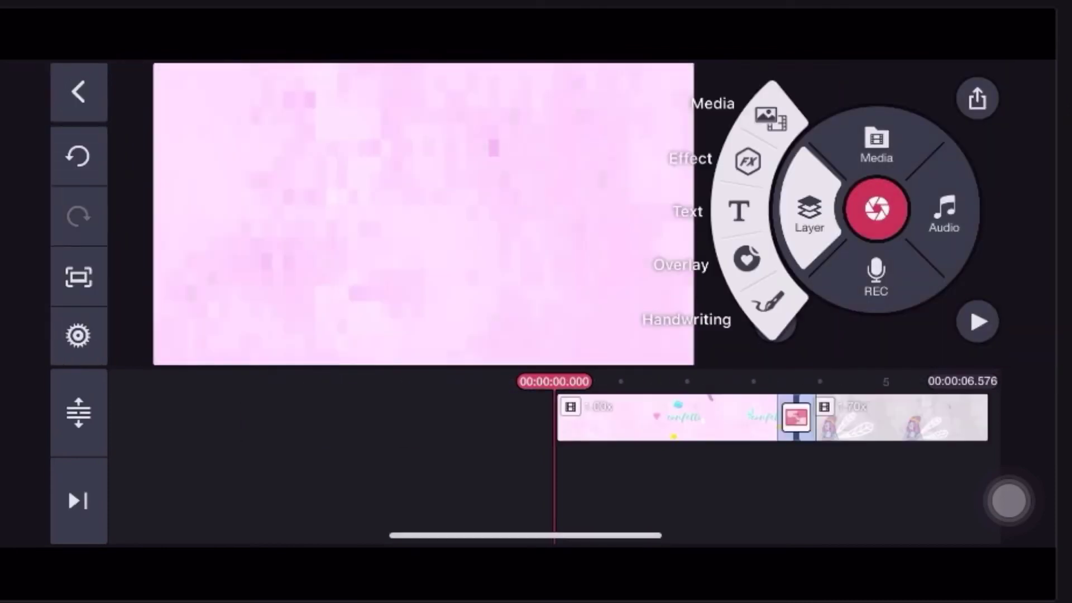
{"action": "left_click", "coordinate": [809, 213]}
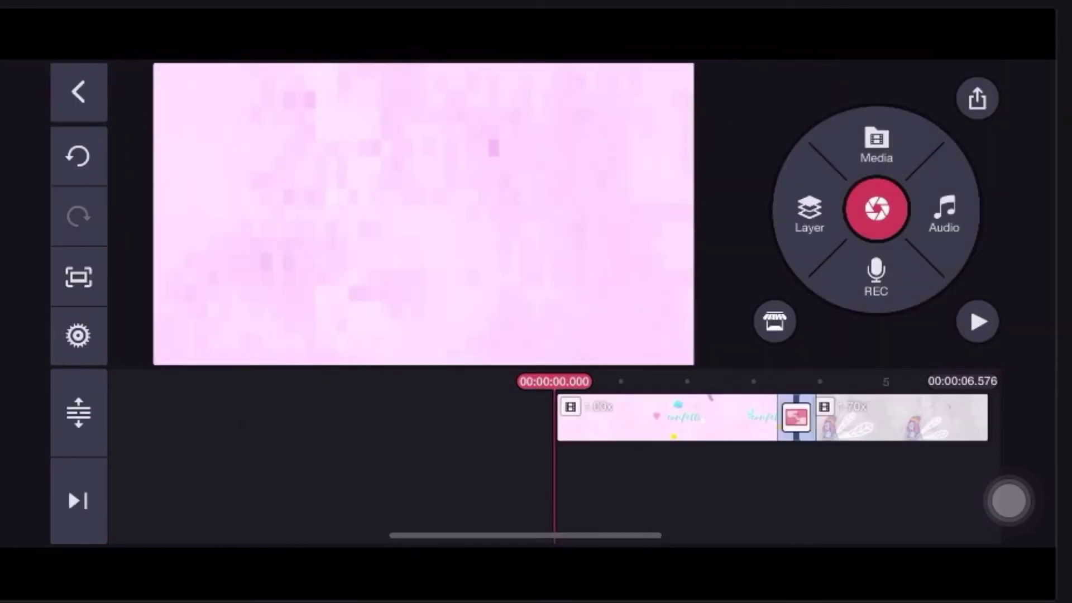
{"action": "left_click", "coordinate": [943, 213]}
{"action": "left_click", "coordinate": [188, 218]}
{"action": "scroll", "coordinate": [625, 243], "scroll_direction": "down", "scroll_amount": 20}
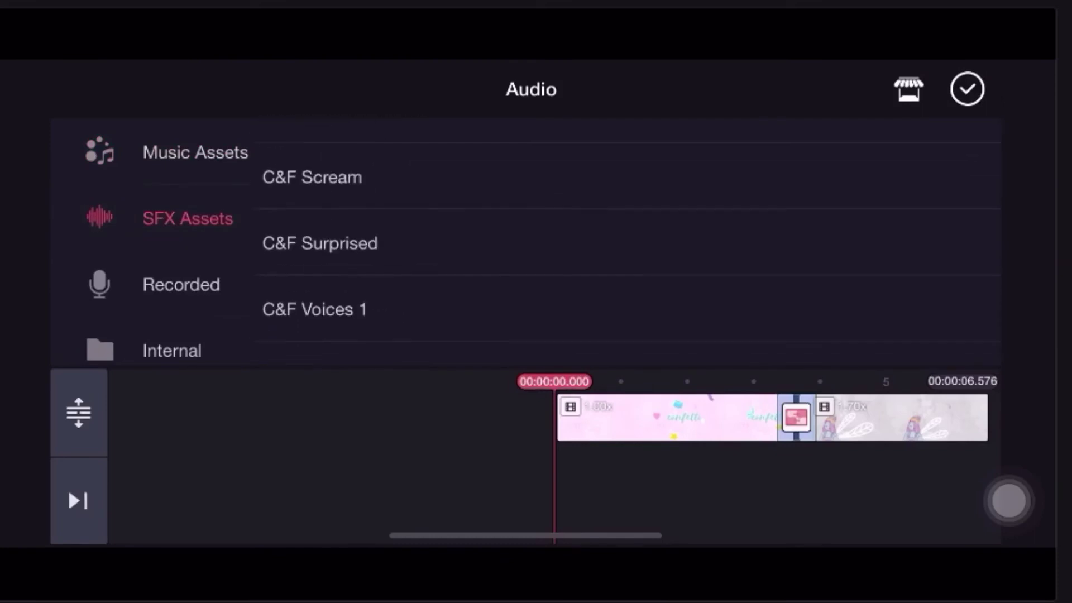
{"action": "scroll", "coordinate": [625, 243], "scroll_direction": "down", "scroll_amount": 5}
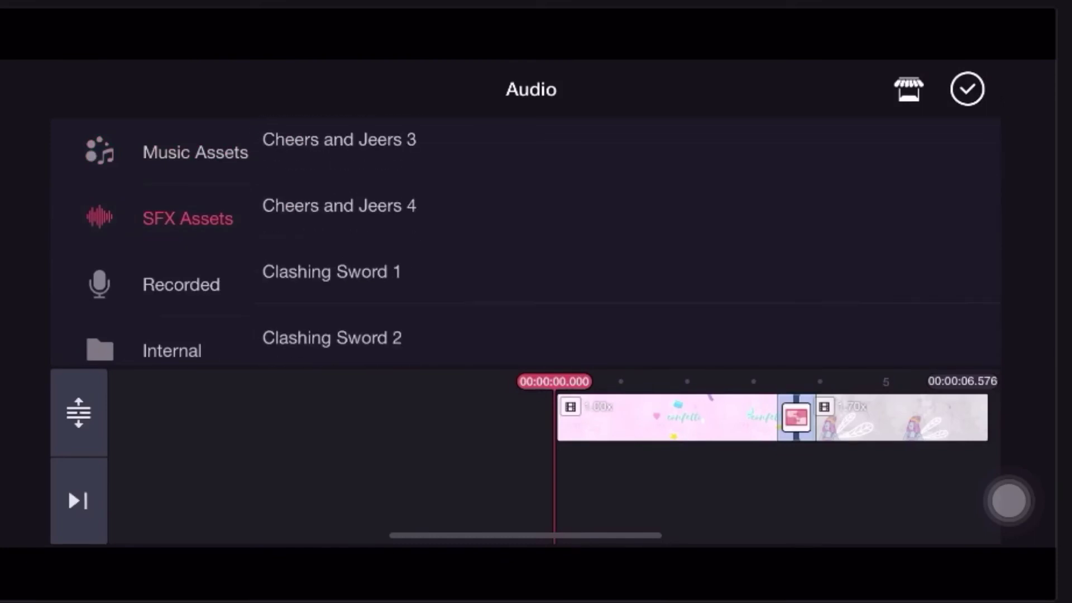
{"action": "left_click", "coordinate": [967, 88]}
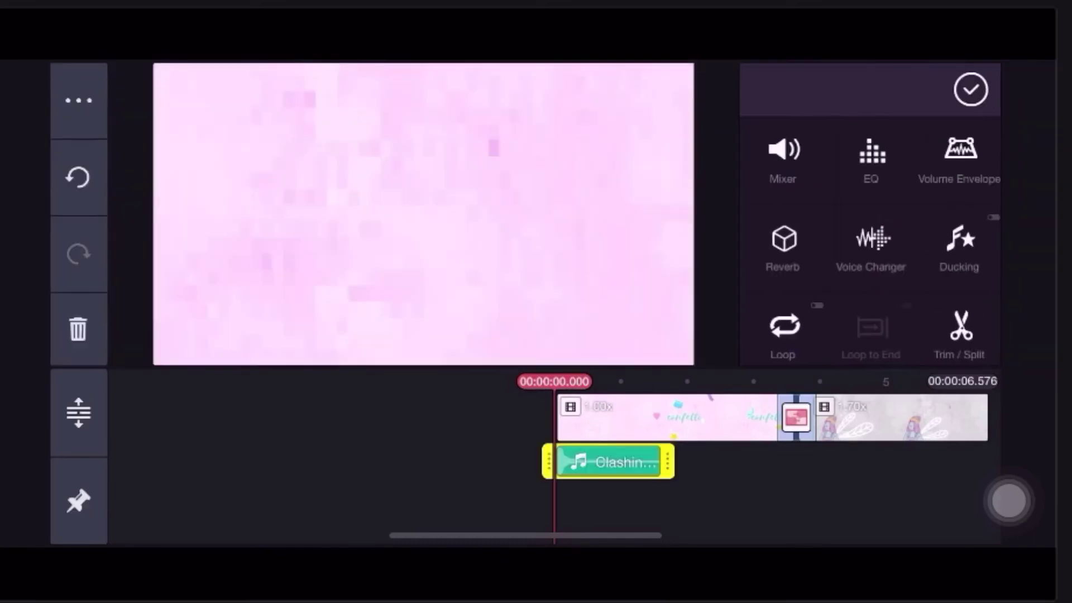
{"action": "left_click", "coordinate": [968, 89]}
{"action": "left_click", "coordinate": [608, 460]}
{"action": "left_click", "coordinate": [79, 327]}
Add the Clashing Sword 2-2 sound effect where the transition begins, at about 3.36 seconds
{"action": "left_click_drag", "start_coordinate": [725, 480], "coordinate": [503, 479]}
{"action": "left_click", "coordinate": [944, 214]}
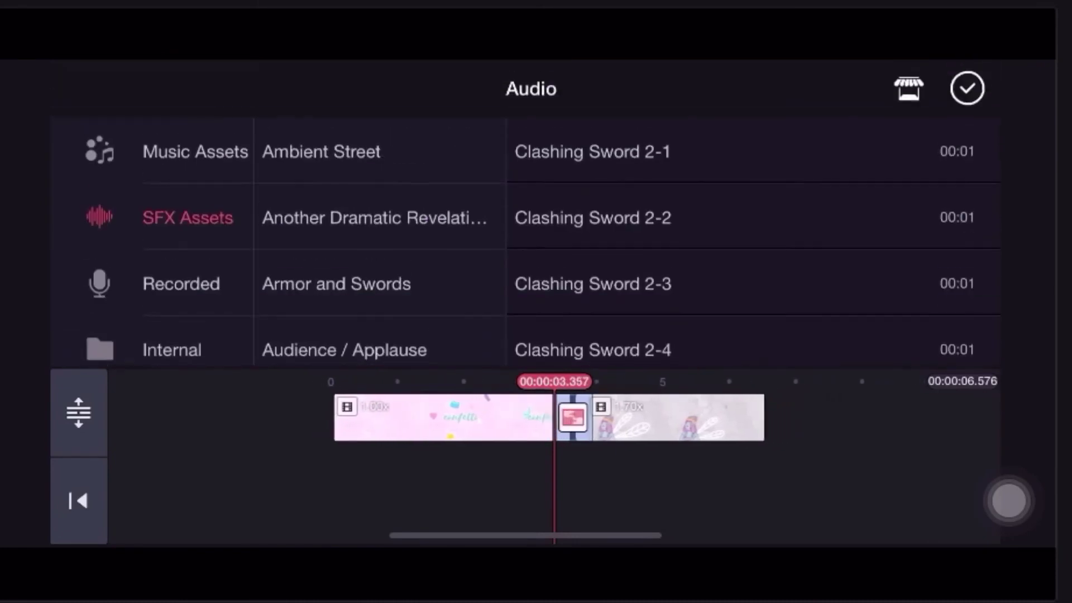
{"action": "left_click", "coordinate": [592, 218]}
{"action": "left_click", "coordinate": [852, 218]}
{"action": "left_click", "coordinate": [967, 89]}
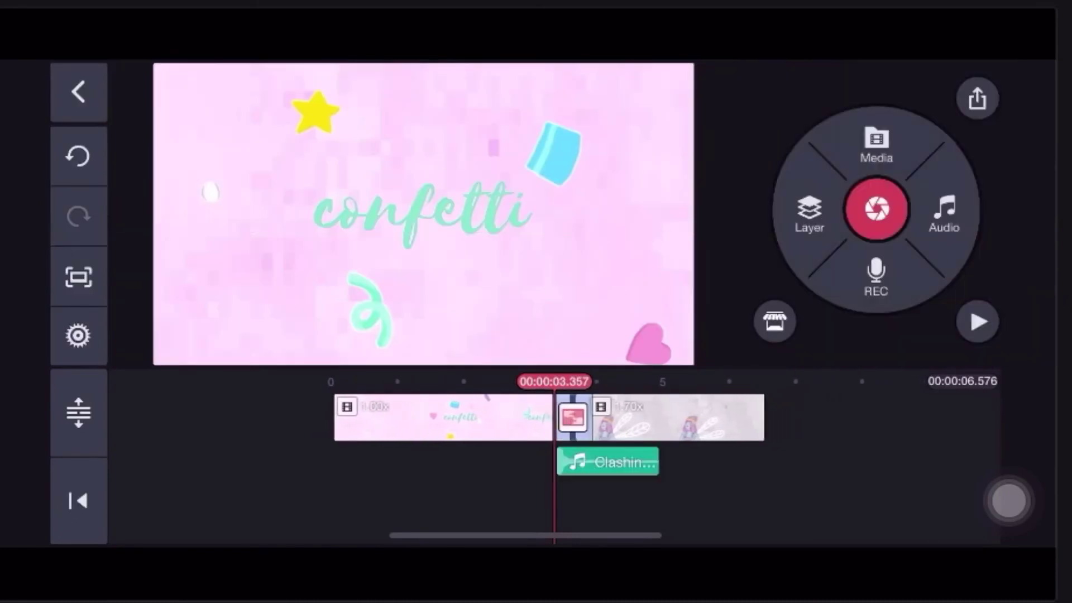
Trim the end of the sword sound effect to match the transition's length and play the result
{"action": "left_click", "coordinate": [608, 461]}
{"action": "left_click_drag", "start_coordinate": [666, 461], "coordinate": [596, 461]}
{"action": "left_click", "coordinate": [967, 88]}
{"action": "left_click", "coordinate": [978, 322]}
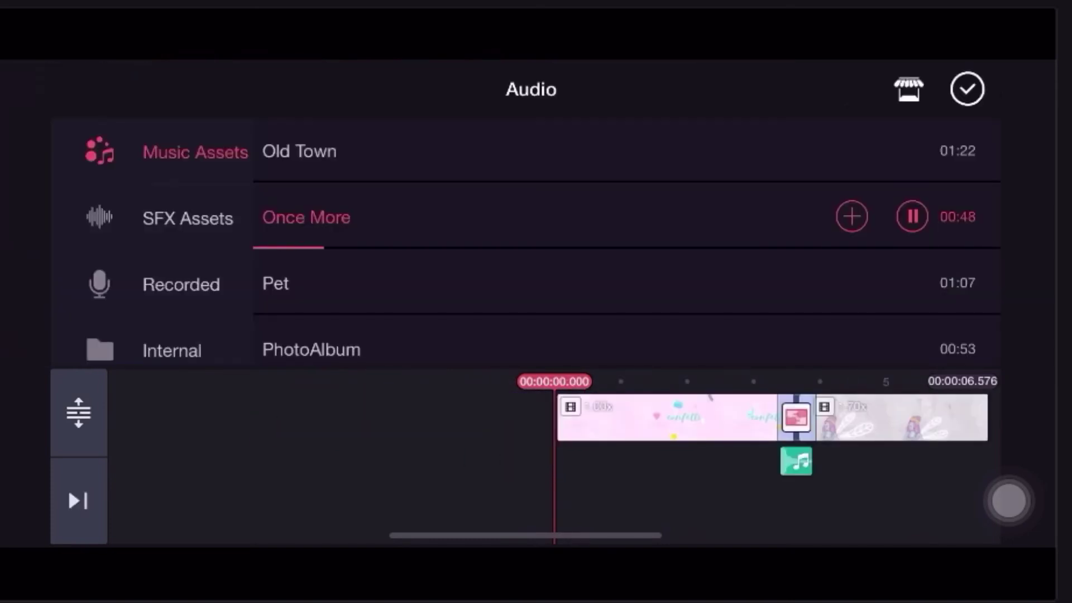
Add the Once More music track at the start of the timeline and play back the project
{"action": "left_click", "coordinate": [851, 216]}
{"action": "left_click", "coordinate": [969, 89]}
{"action": "left_click", "coordinate": [976, 322]}
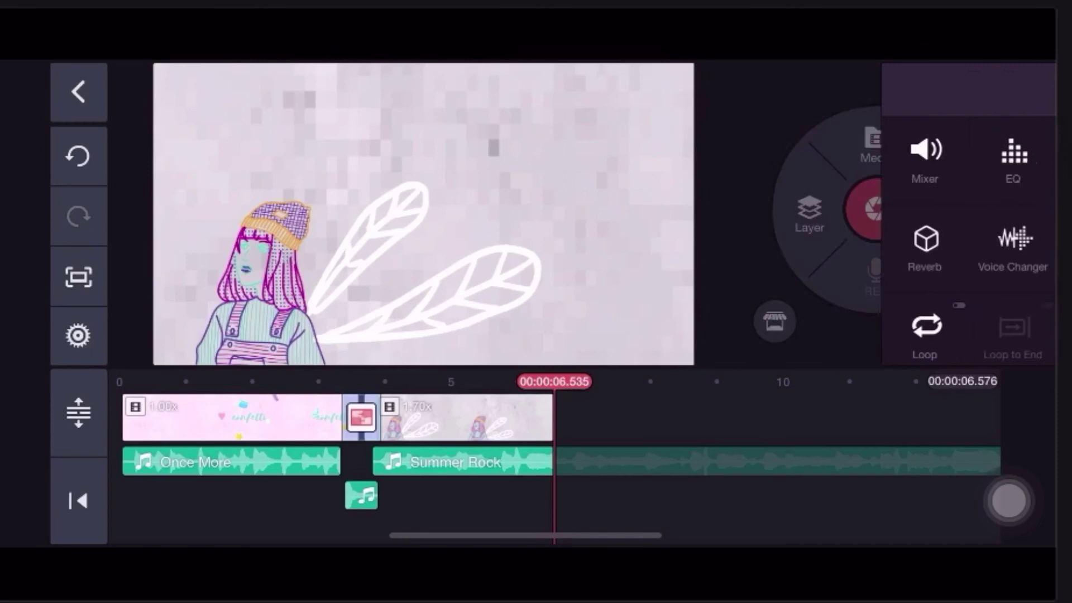
Trim off the part of the Summer Rock track that extends past the end of the video and play back the project
{"action": "left_click", "coordinate": [458, 418]}
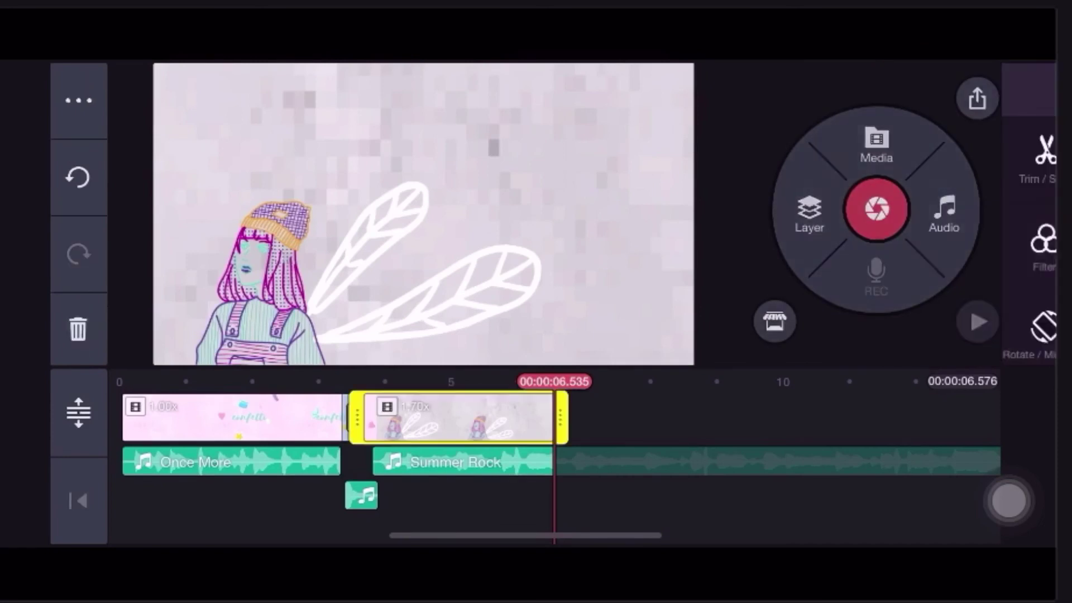
{"action": "left_click", "coordinate": [613, 462]}
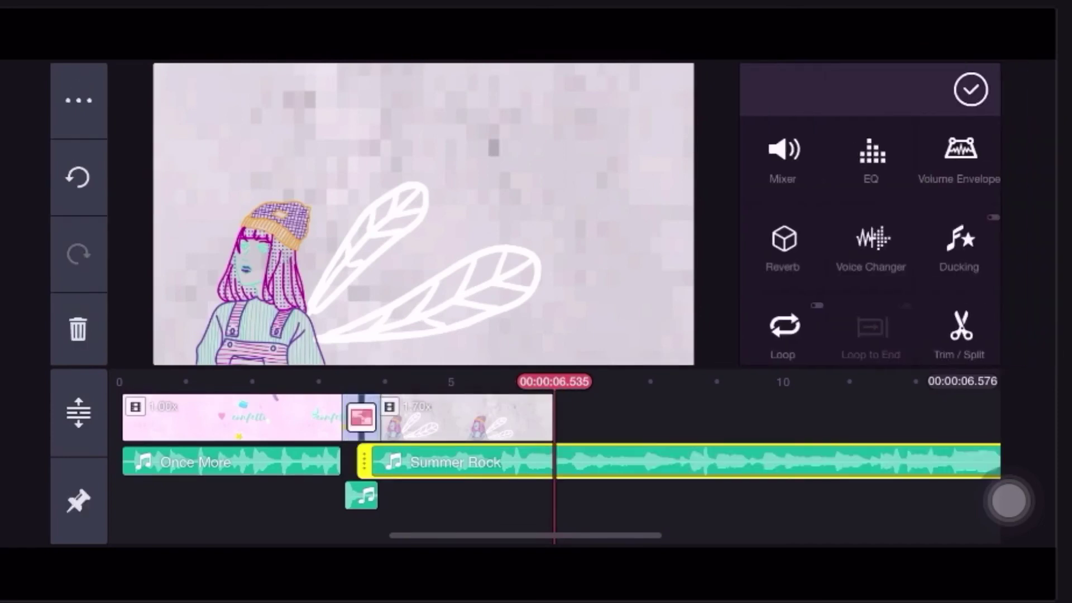
{"action": "left_click", "coordinate": [959, 335]}
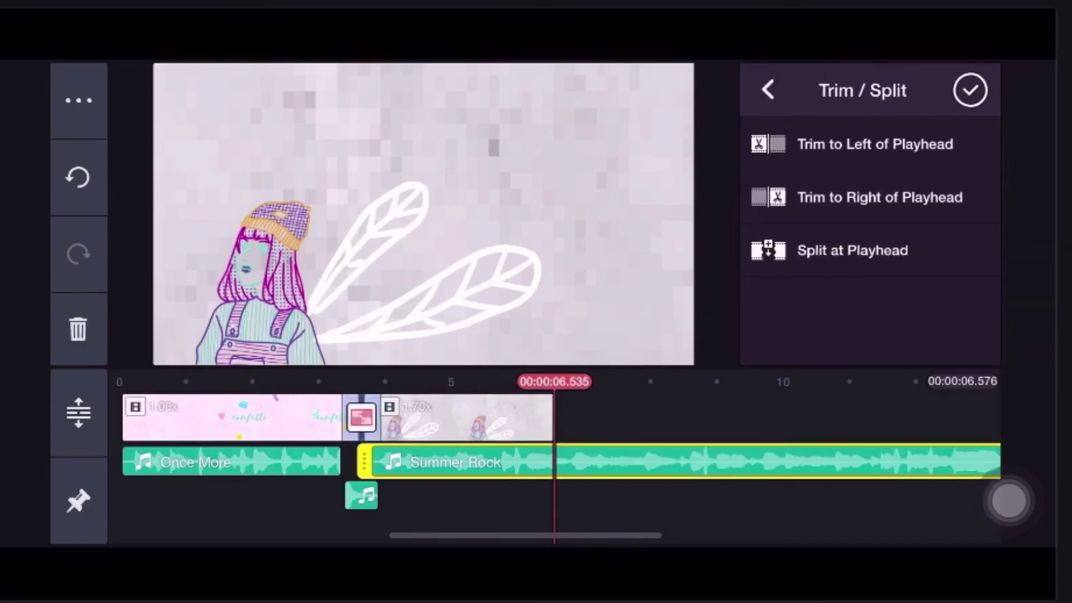
{"action": "left_click", "coordinate": [879, 197]}
{"action": "left_click", "coordinate": [970, 90]}
{"action": "left_click", "coordinate": [78, 501]}
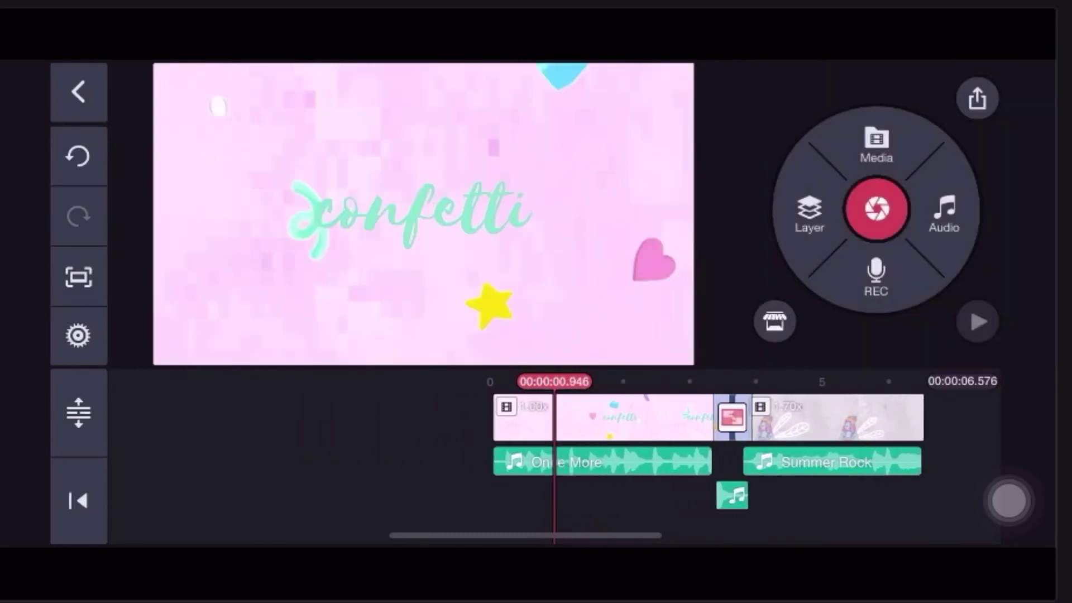
{"action": "left_click", "coordinate": [977, 321]}
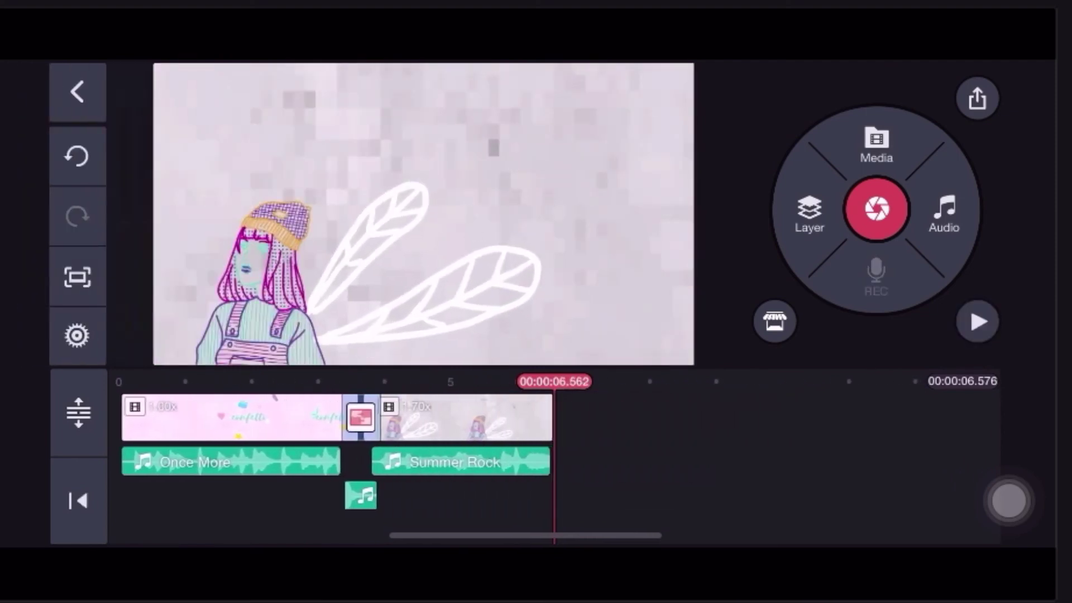
Turn on Auto Volume in the mixer for the sword sound effect under the transition
{"action": "left_click_drag", "start_coordinate": [357, 503], "coordinate": [573, 502]}
{"action": "left_click", "coordinate": [674, 462]}
{"action": "left_click", "coordinate": [619, 499]}
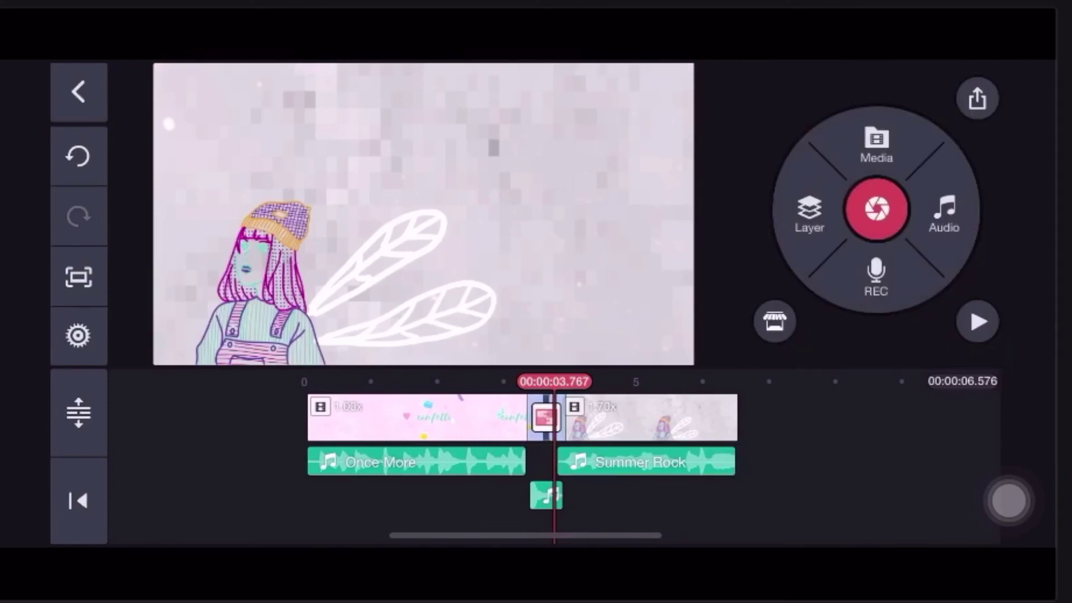
{"action": "left_click", "coordinate": [546, 495]}
{"action": "left_click", "coordinate": [782, 159]}
{"action": "left_click", "coordinate": [926, 143]}
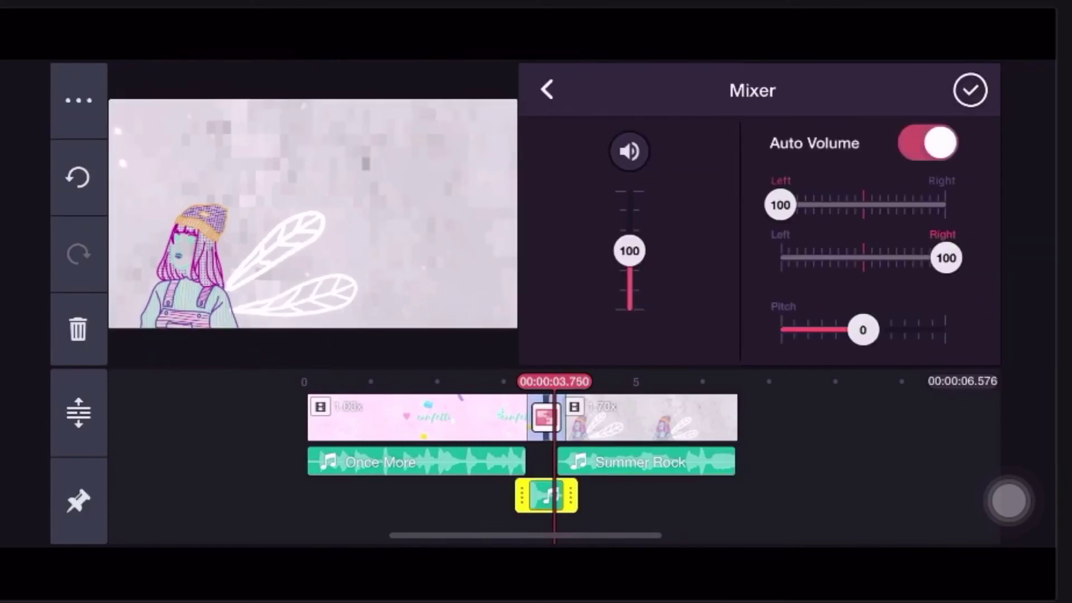
{"action": "left_click", "coordinate": [970, 90]}
Turn on Auto Volume for the Once More track and open the mixer of the Summer Rock track
{"action": "left_click", "coordinate": [416, 462]}
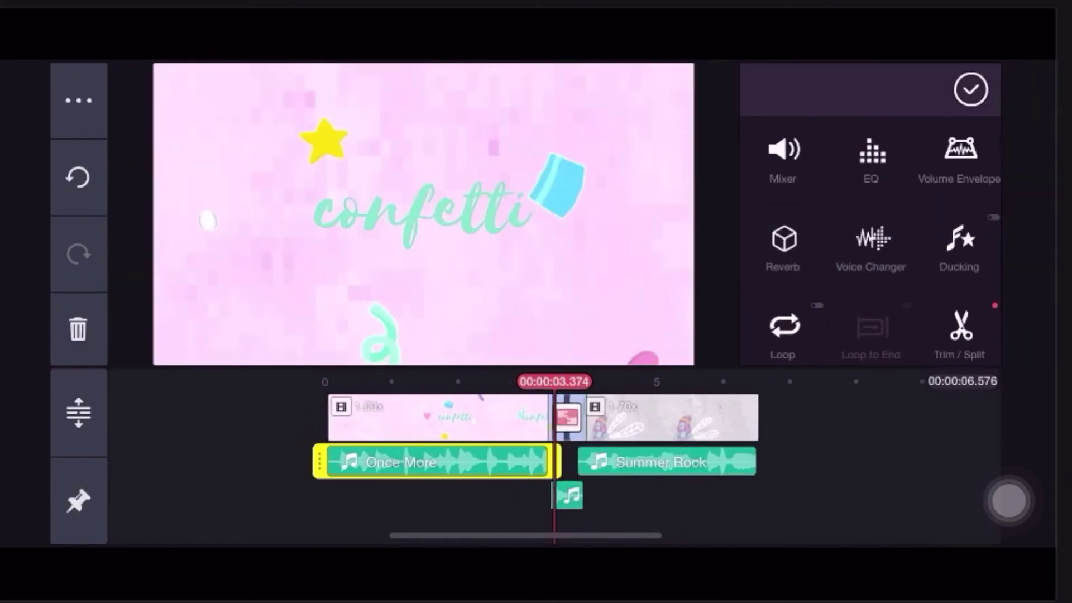
{"action": "left_click", "coordinate": [784, 159]}
{"action": "left_click", "coordinate": [926, 143]}
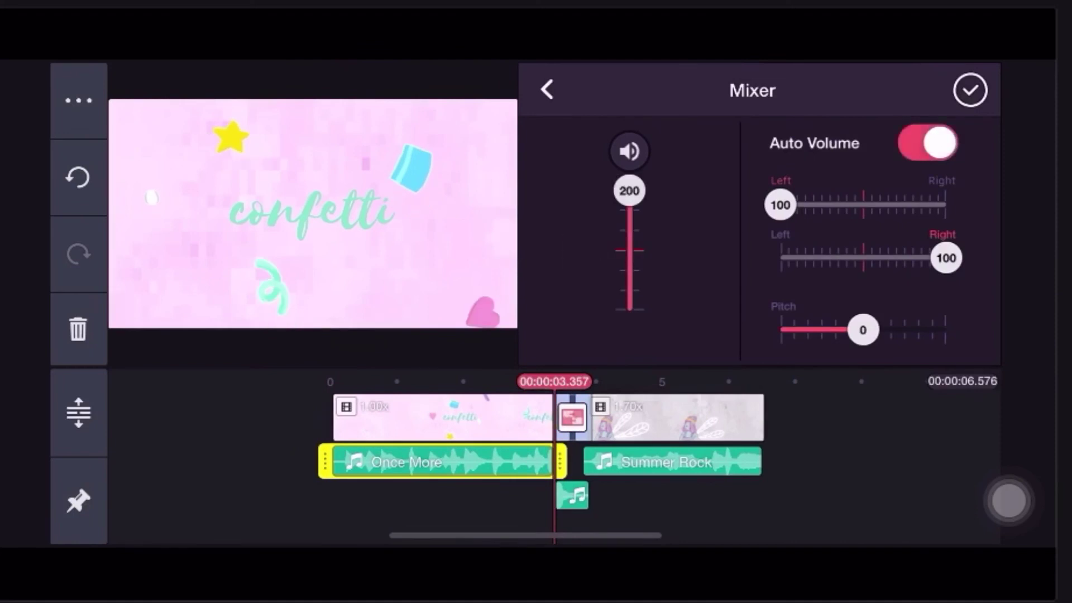
{"action": "left_click", "coordinate": [970, 89]}
{"action": "left_click", "coordinate": [667, 461]}
{"action": "left_click", "coordinate": [782, 160]}
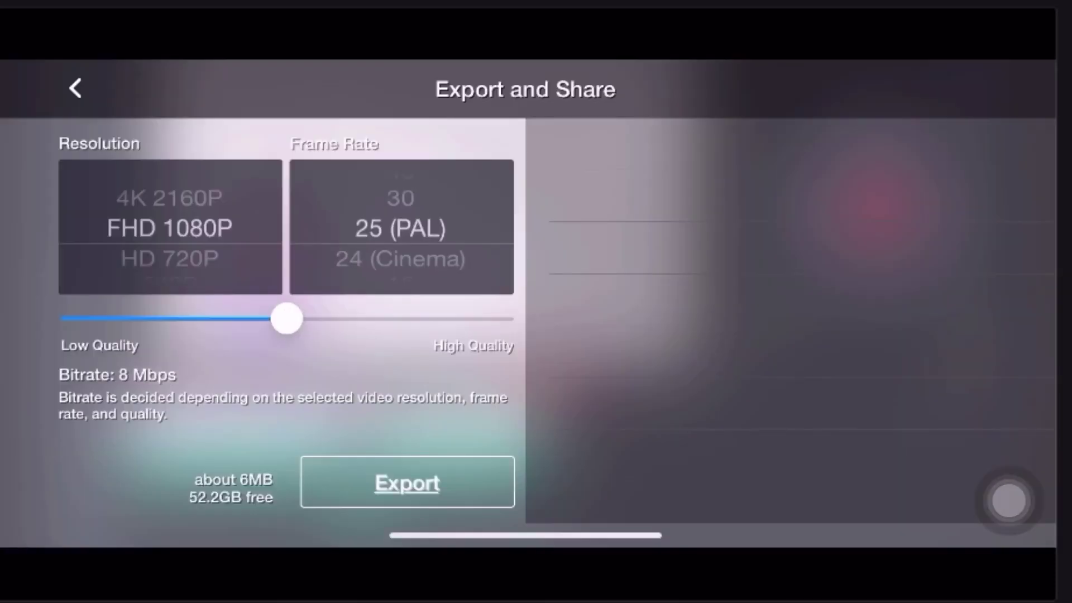
Choose a different frame rate in the export settings
{"action": "scroll", "coordinate": [401, 226], "scroll_direction": "down", "scroll_amount": 1}
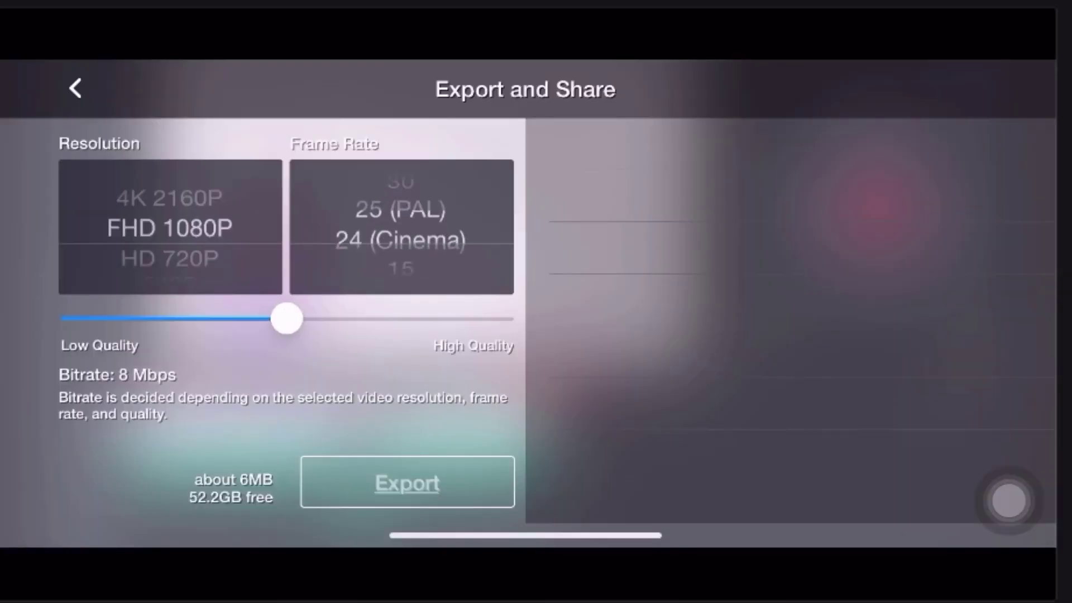